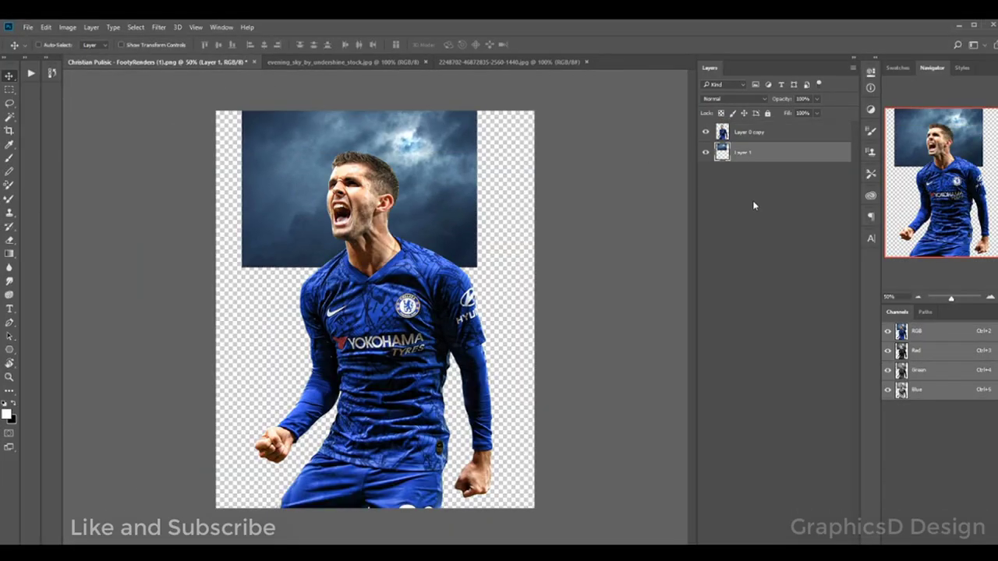
Scale and position the stormy sky layer so it covers the whole canvas behind the player.
key(ctrl+t)
drag(476, 268, 553, 359)
drag(167, 460, 357, 407)
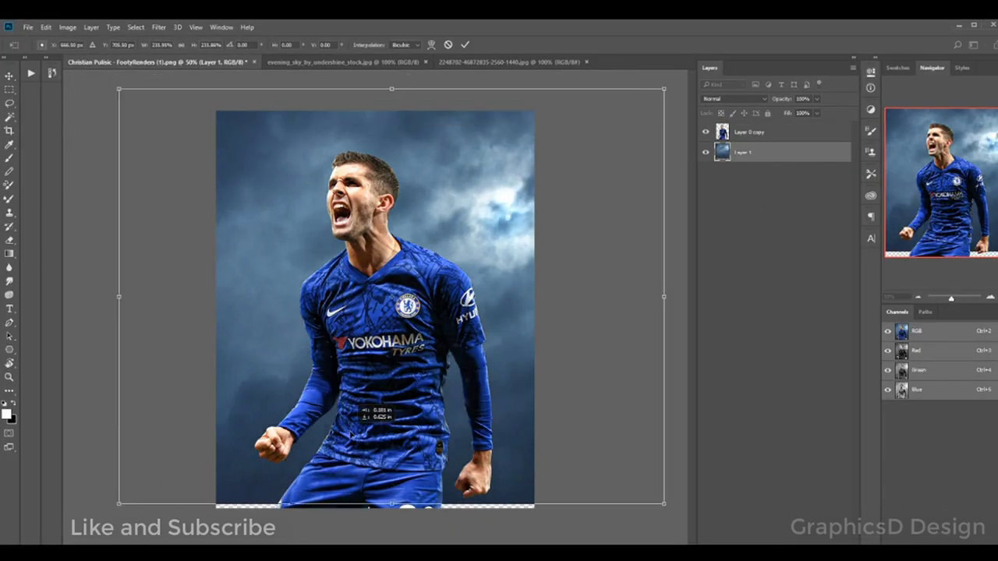
drag(118, 89, 145, 96)
key(Return)
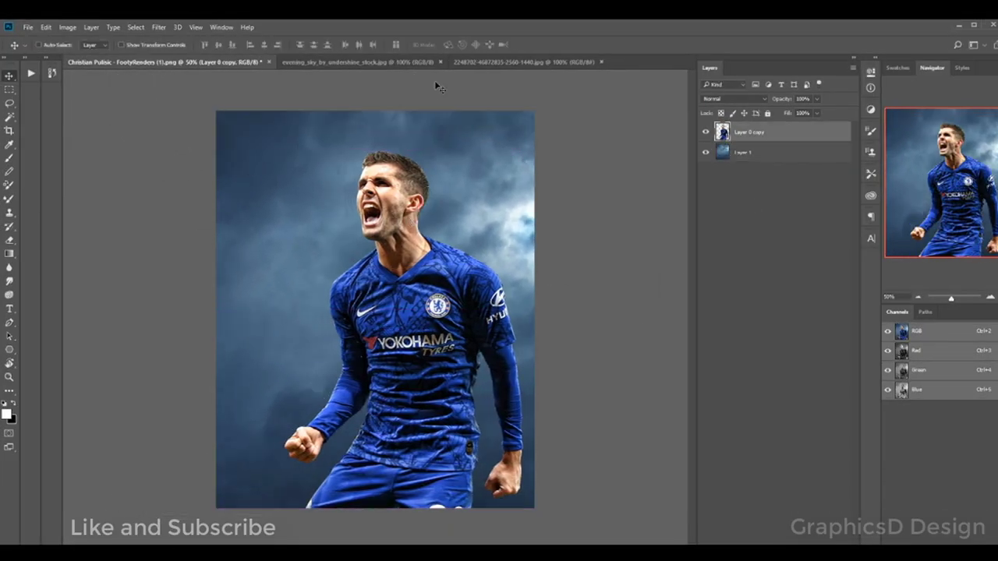
click(522, 62)
Duplicate the stadium background and select its bright sky with Color Range.
key(ctrl+j)
click(783, 522)
click(810, 514)
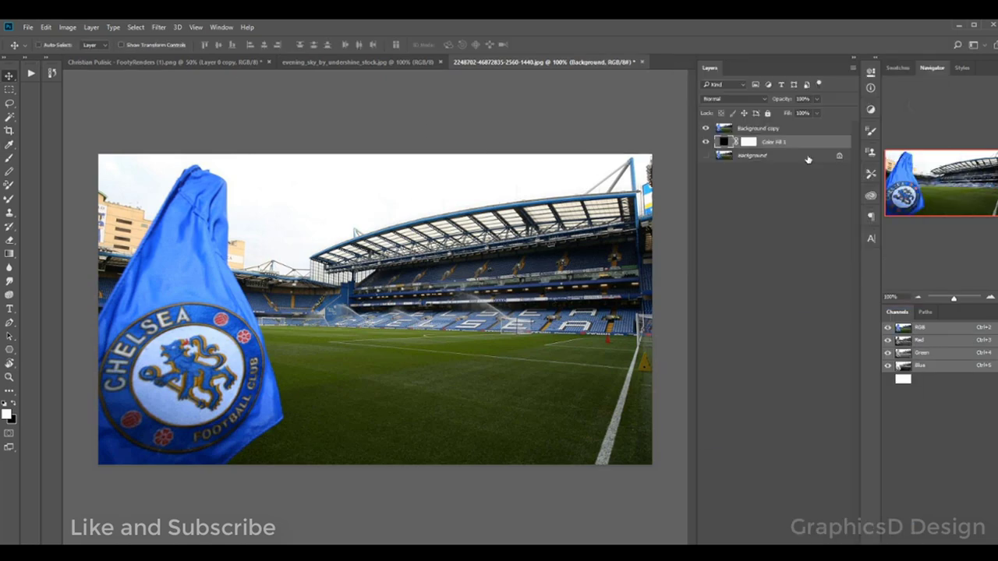
click(780, 128)
click(135, 26)
click(142, 151)
drag(729, 117, 772, 117)
click(867, 80)
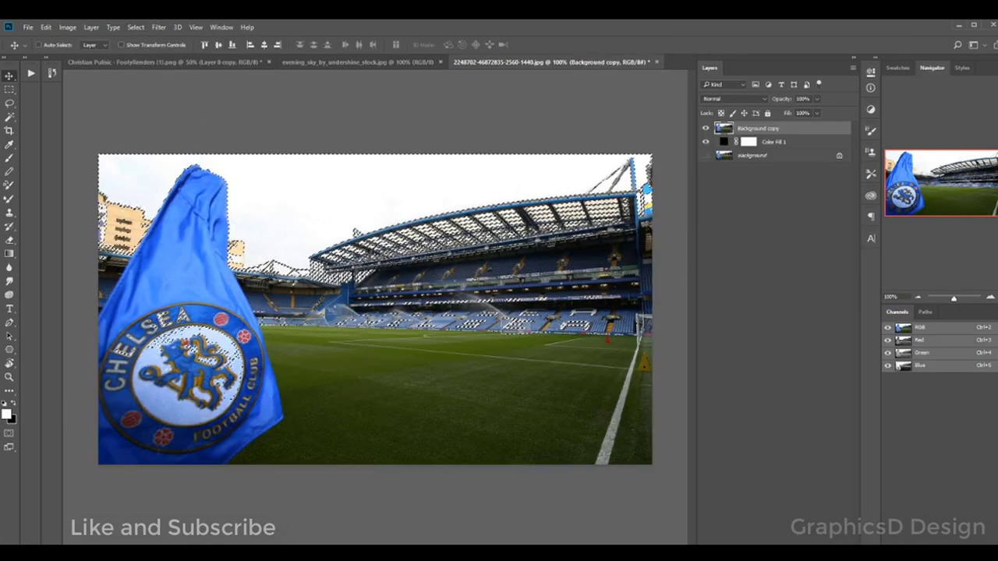
Extend the sky selection with the Lasso, refine the mask, and drag the stadium into the poster.
key(l)
mouse_move(299, 338)
mouse_down()
mouse_move(265, 366)
mouse_move(639, 423)
mouse_up()
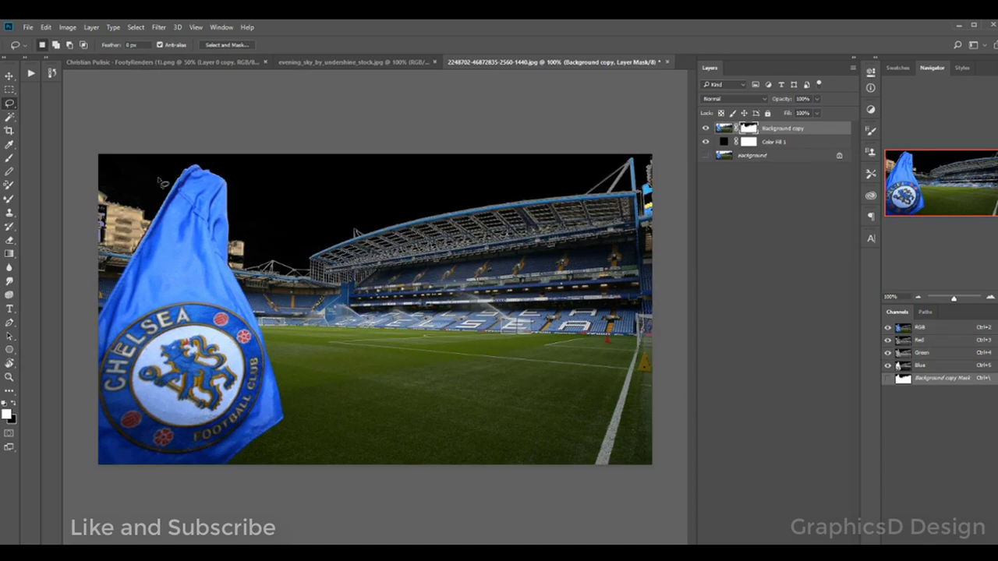
key(alt+ctrl+r)
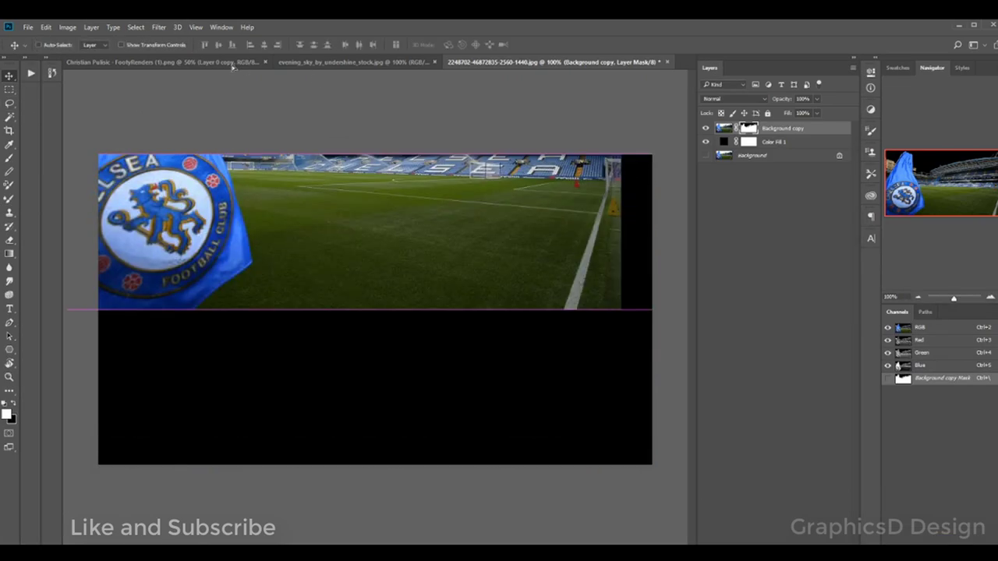
drag(232, 68, 328, 218)
Scale the stadium layer to span the full width of the poster.
key(ctrl+t)
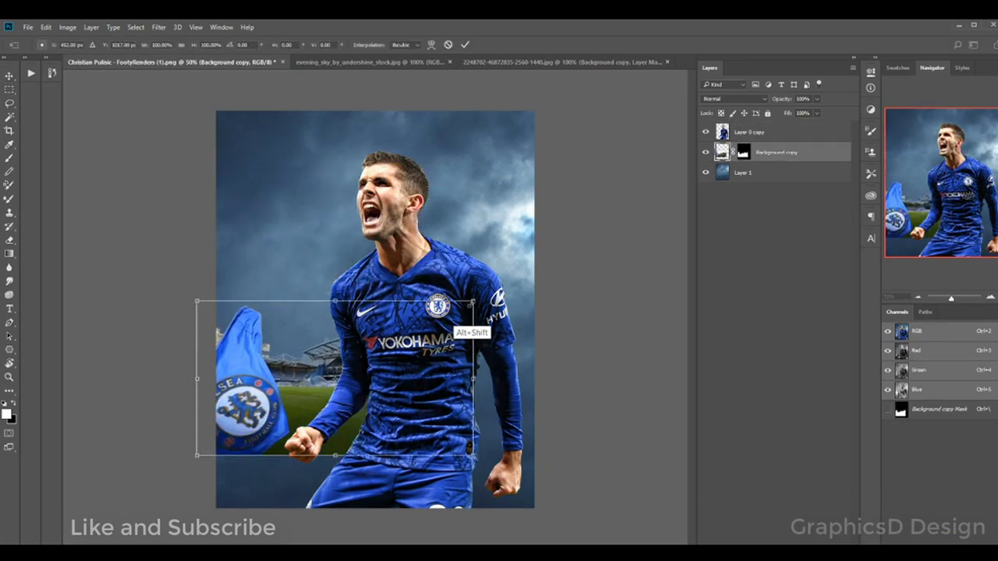
drag(490, 301, 600, 390)
key(ctrl+minus)
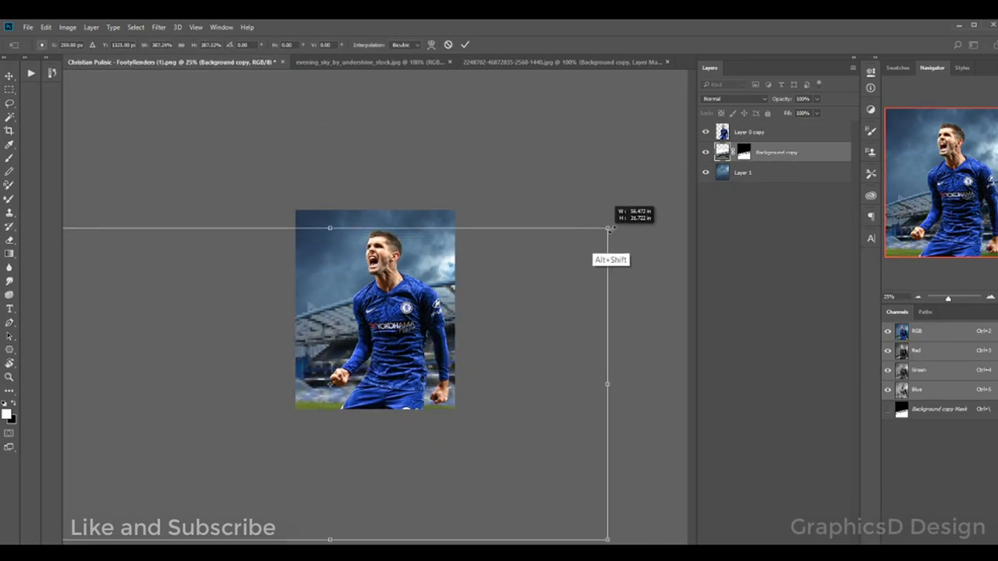
drag(617, 214, 460, 215)
key(Return)
key(ctrl+plus)
key(ctrl+plus)
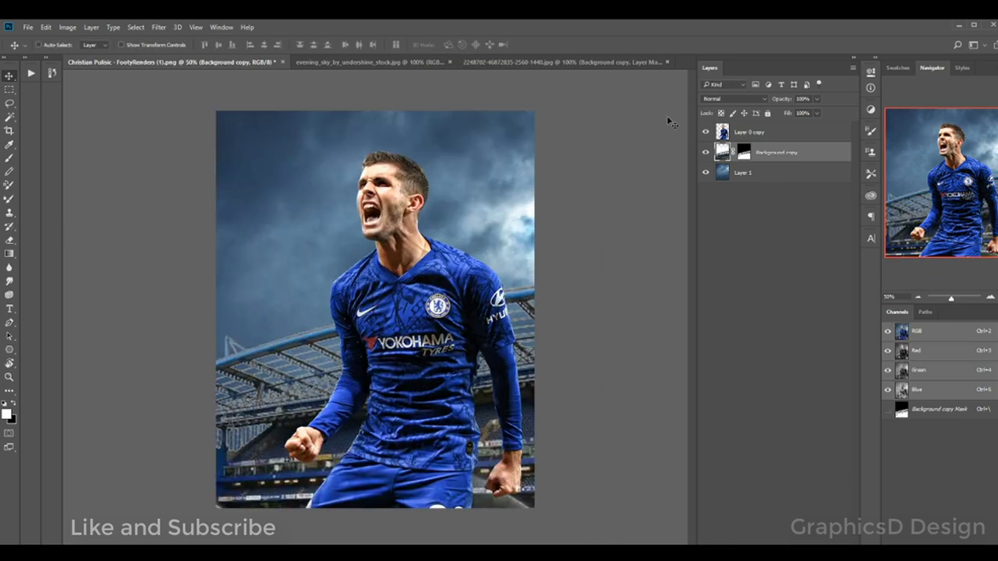
Gaussian-blur the stadium and add a Brightness/Contrast adjustment darkening the sky.
click(158, 27)
click(112, 224)
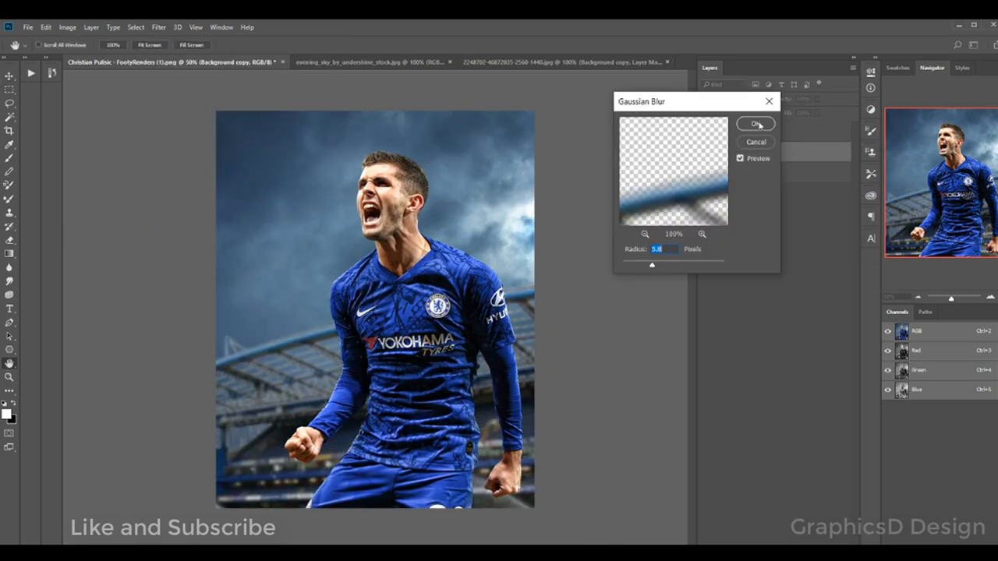
click(758, 125)
key(r)
drag(467, 234, 405, 288)
click(138, 44)
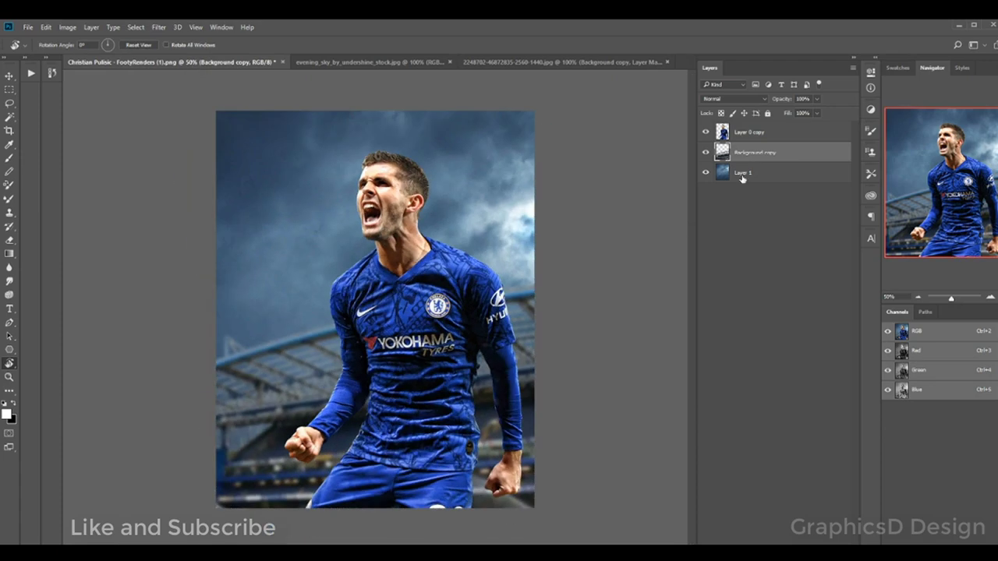
mouse_move(779, 127)
mouse_down()
mouse_move(741, 128)
mouse_move(803, 148)
mouse_up()
Paint the sky adjustment mask at 10% flow to lighten the sky right of the head.
click(839, 70)
key(b)
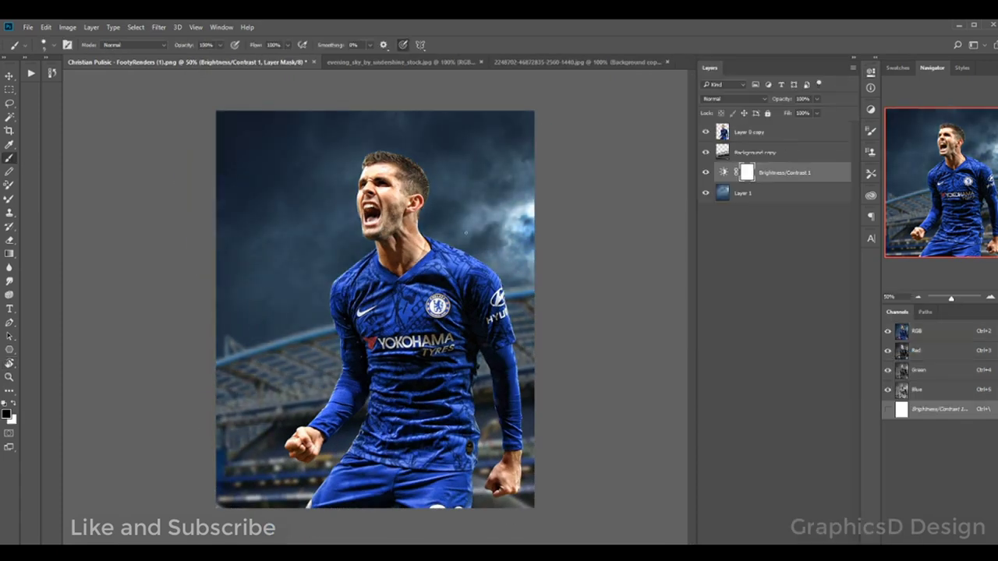
right_click(495, 173)
key(Escape)
key(shift+1)
drag(468, 180, 460, 234)
Add a clipped Brightness/Contrast to the stadium plus two new empty layers.
click(768, 153)
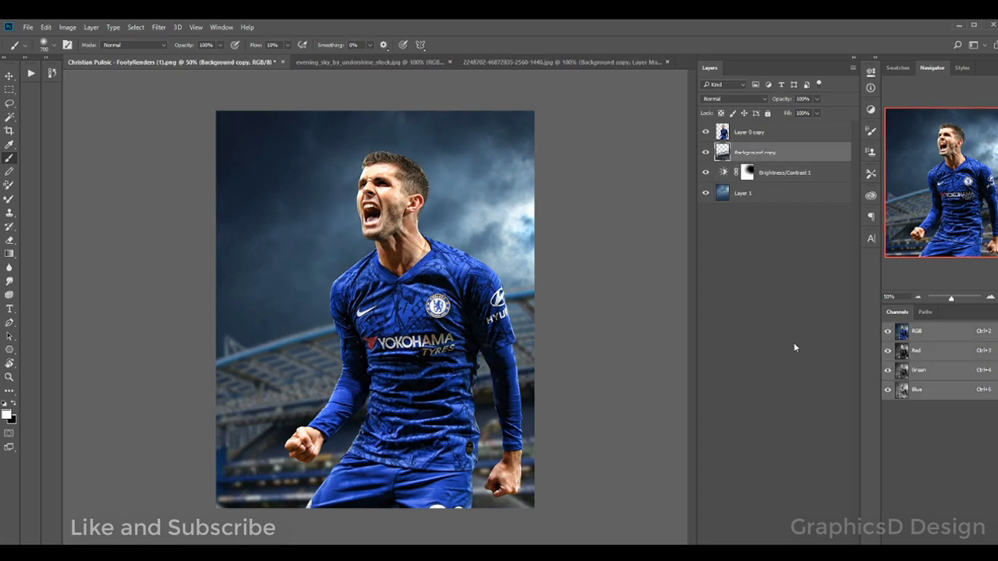
click(846, 344)
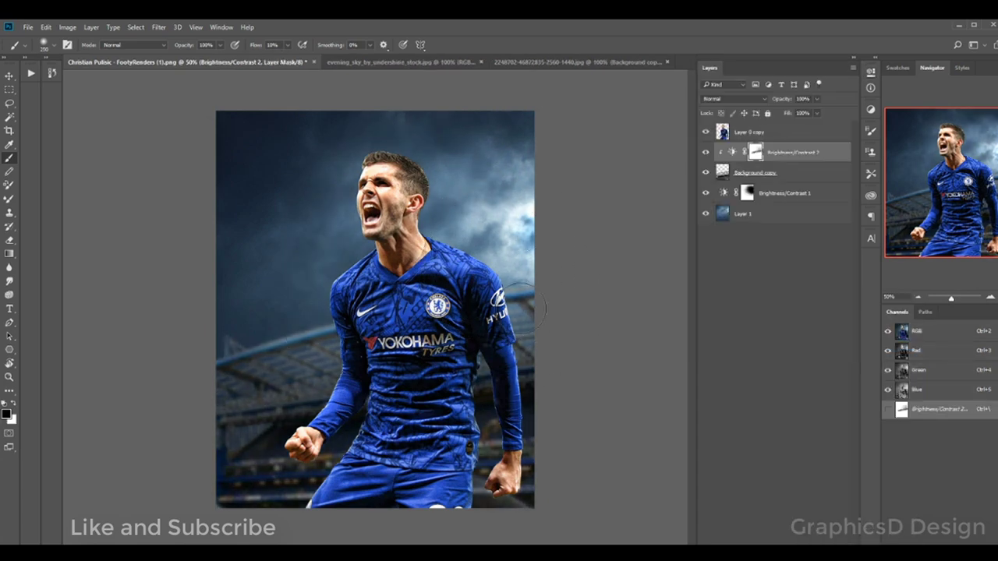
key(ctrl+shift+alt+n)
key(x)
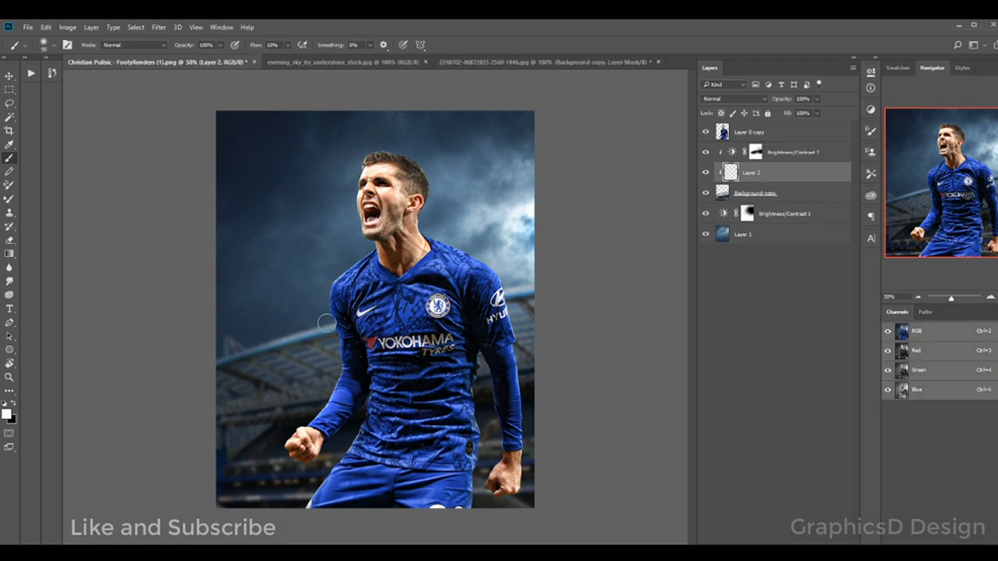
key(ctrl+shift+alt+n)
key(x)
text(66)
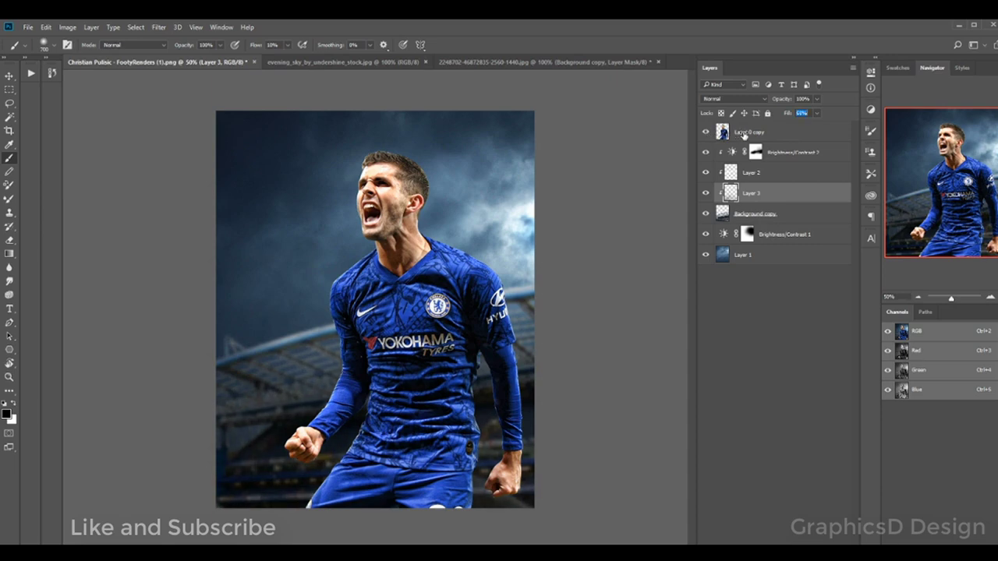
click(749, 131)
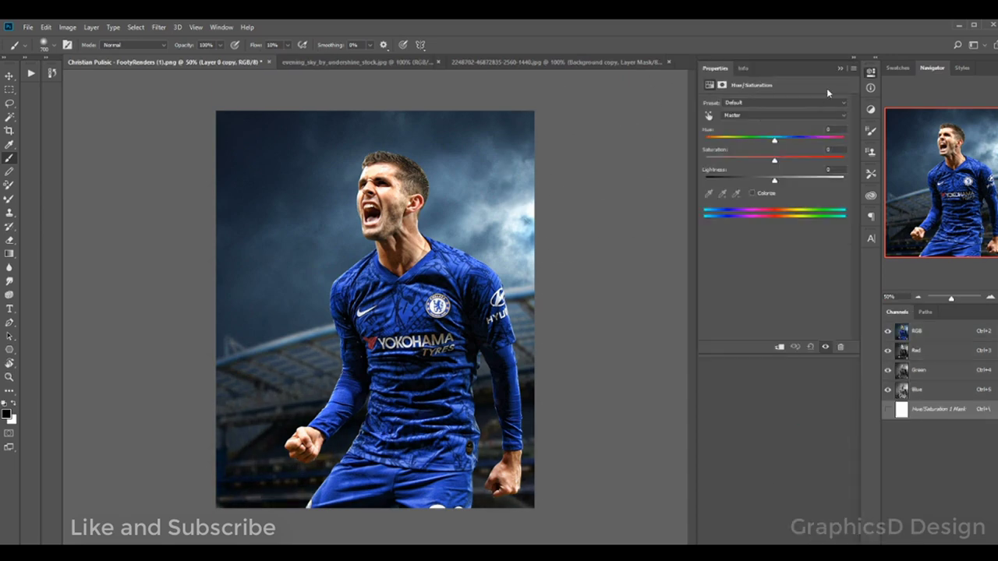
Add an adjustment layer to the player and paint its mask over his left arm and torso.
click(827, 538)
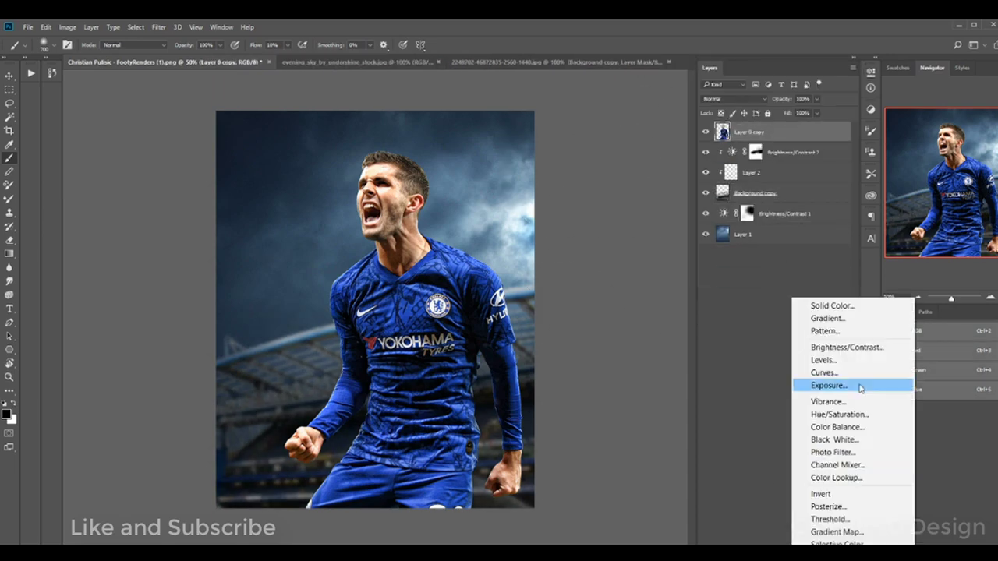
click(824, 403)
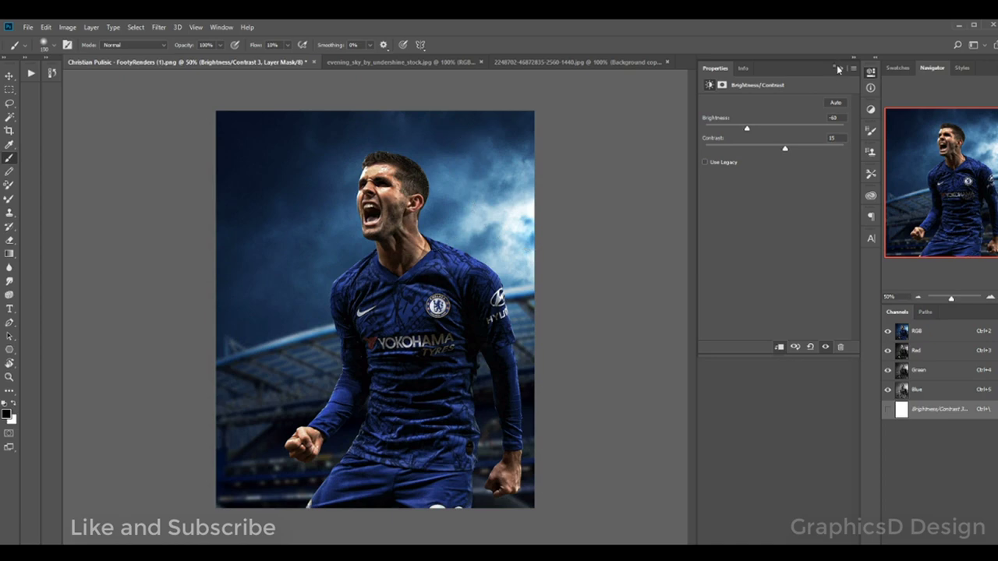
click(836, 66)
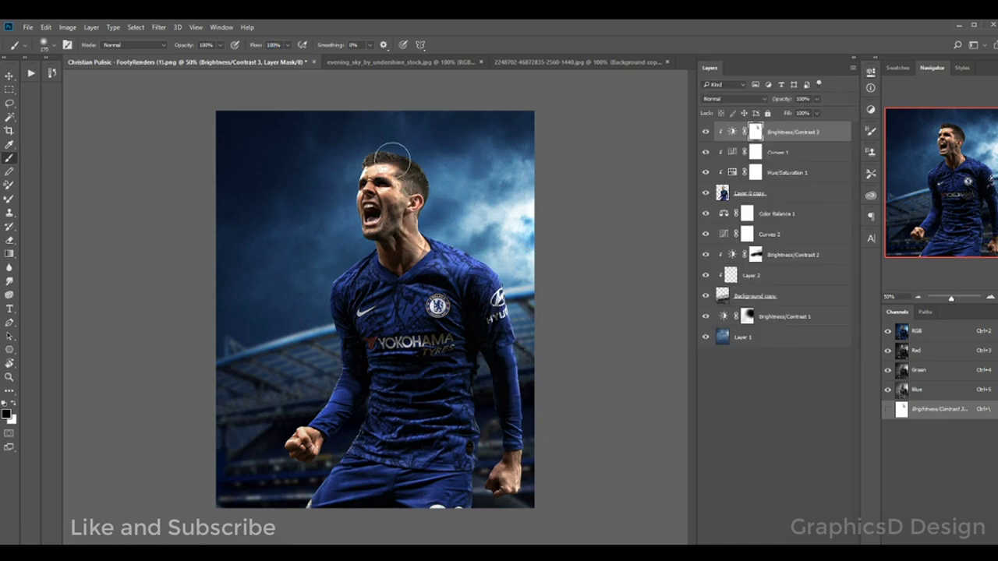
drag(367, 257, 304, 416)
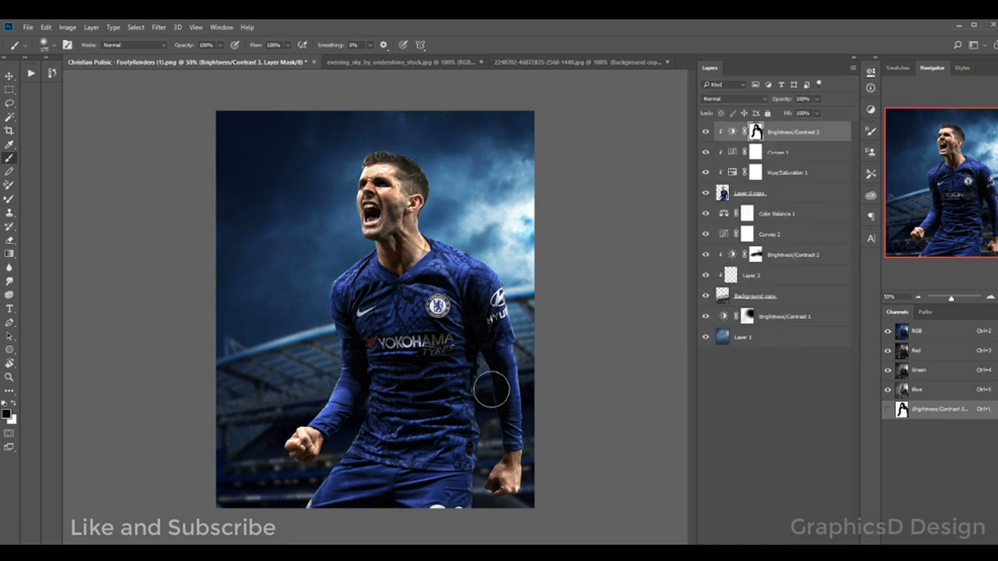
drag(491, 383, 471, 390)
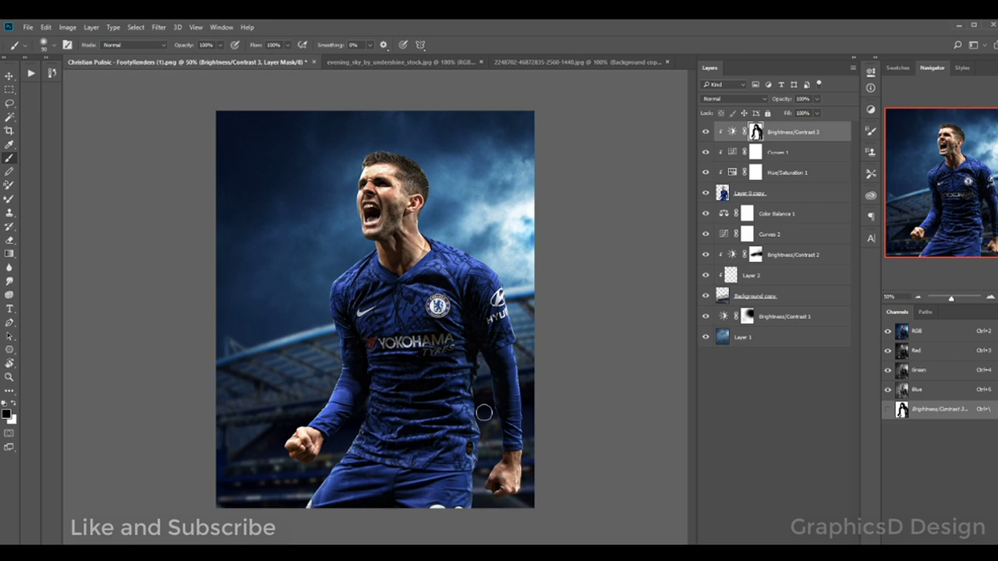
key(r)
mouse_move(441, 155)
mouse_down()
mouse_move(358, 226)
mouse_move(296, 156)
mouse_up()
Create a new top layer and paint white rim light along the shoulder at 63% brush flow.
key(ctrl+plus)
key(ctrl+plus)
key(ctrl+plus)
key(ctrl+shift+alt+n)
key(b)
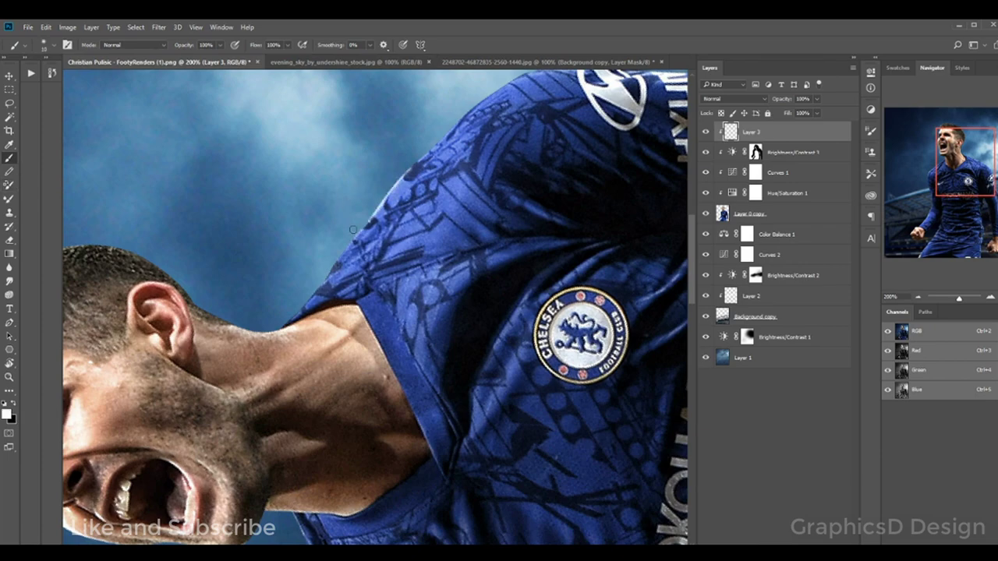
drag(323, 276, 218, 381)
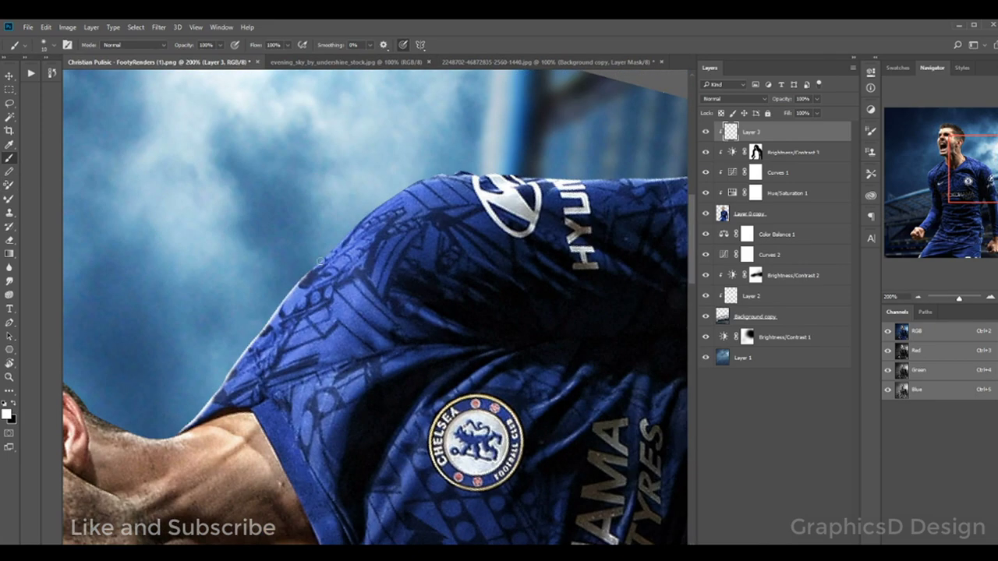
key(shift+6)
key(shift+3)
drag(390, 195, 336, 246)
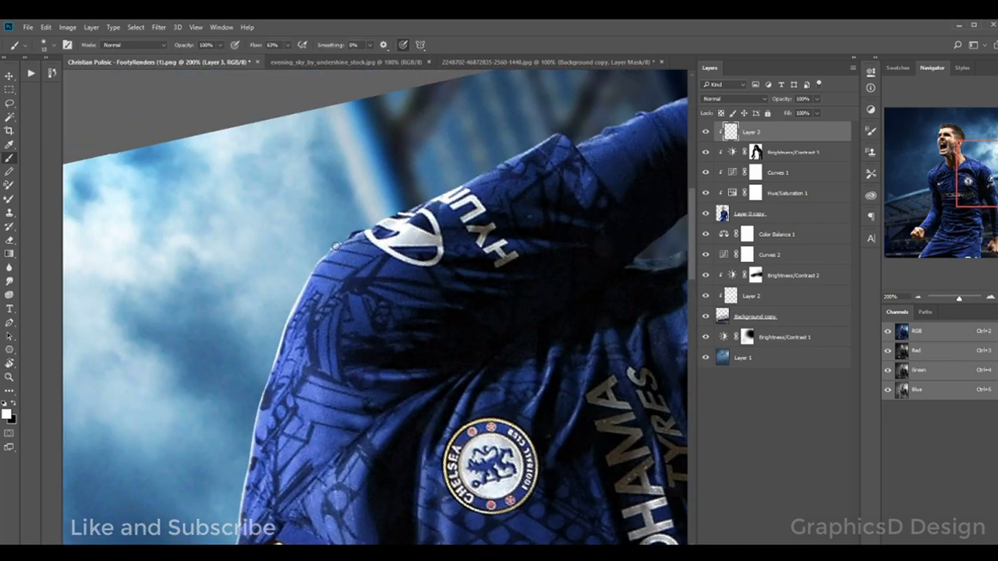
drag(471, 179, 355, 253)
Paint rim light along the raised arm, fist and underside of the sleeve.
drag(453, 222, 369, 237)
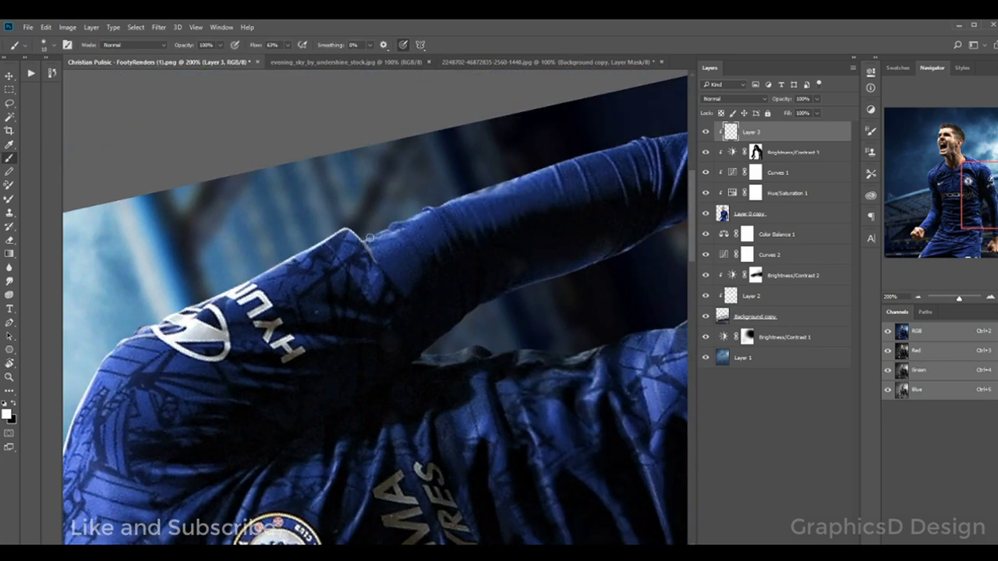
drag(494, 185, 358, 231)
drag(502, 189, 366, 231)
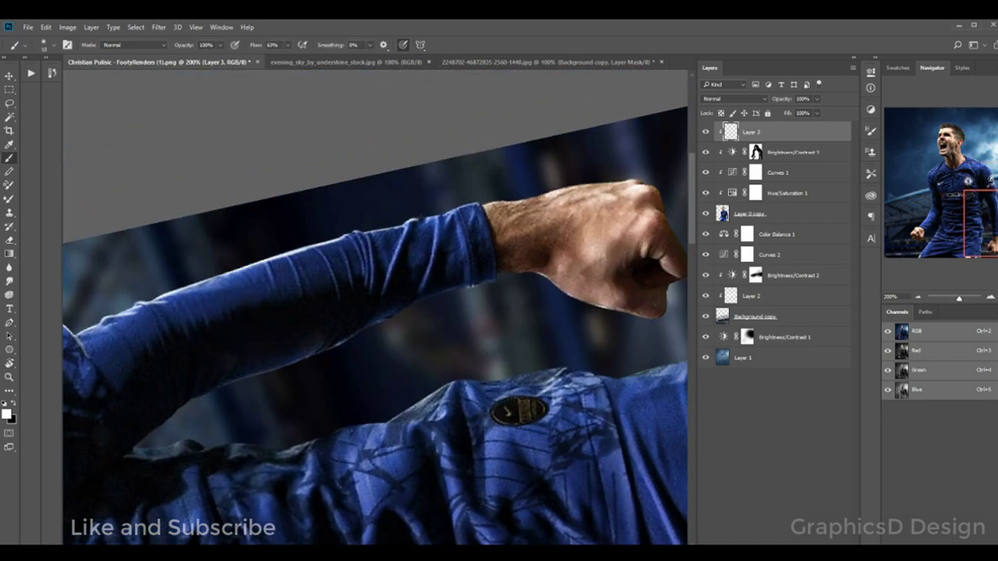
drag(624, 179, 550, 195)
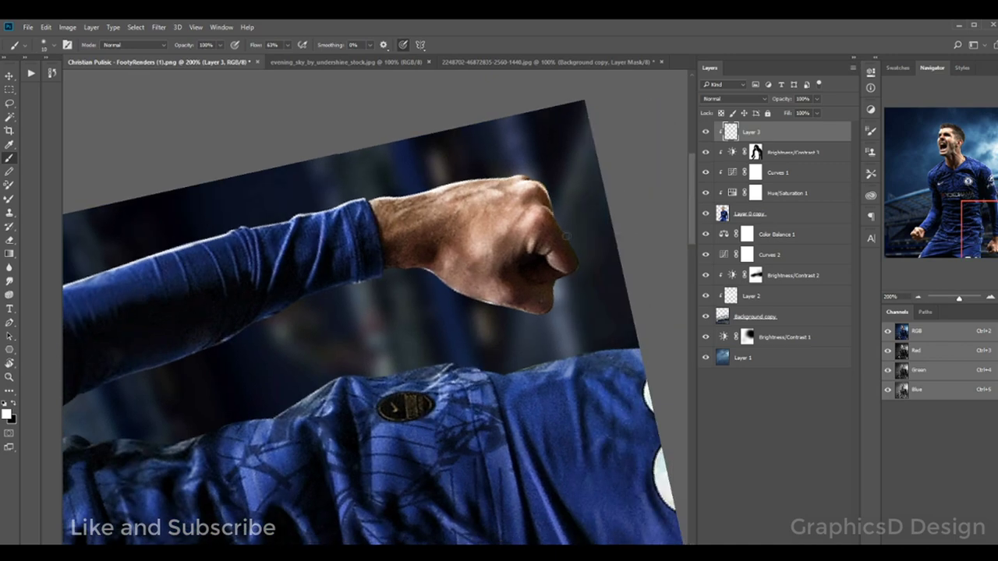
drag(94, 397, 240, 248)
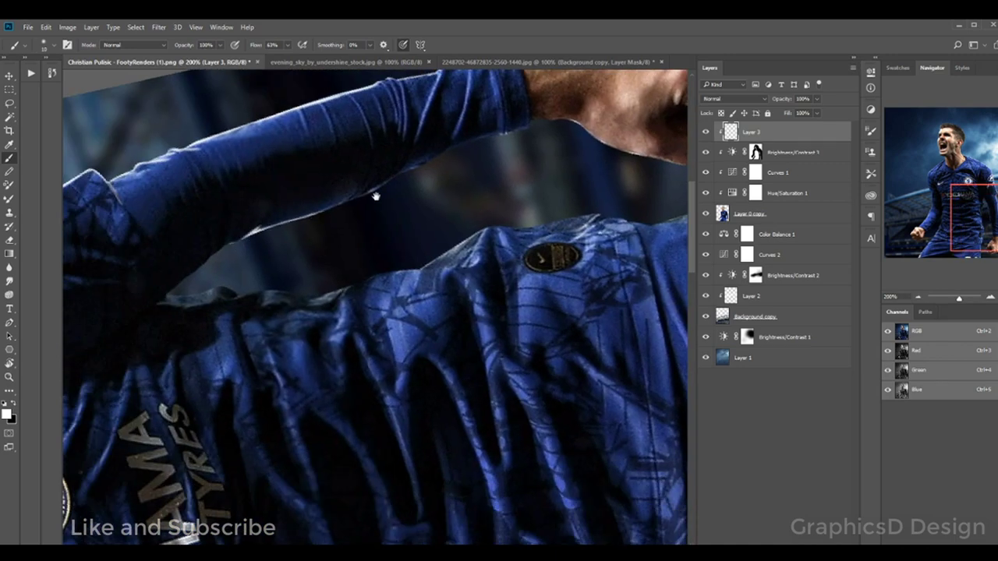
drag(375, 196, 289, 243)
drag(145, 290, 258, 194)
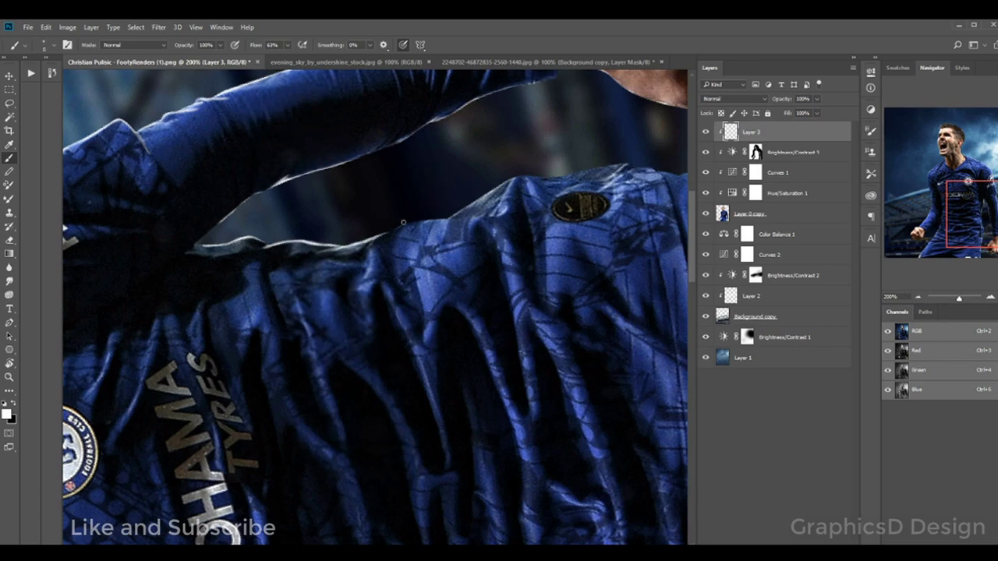
Continue the rim light over the chest, face, neck, lower shirt edge and fist.
drag(523, 158, 420, 197)
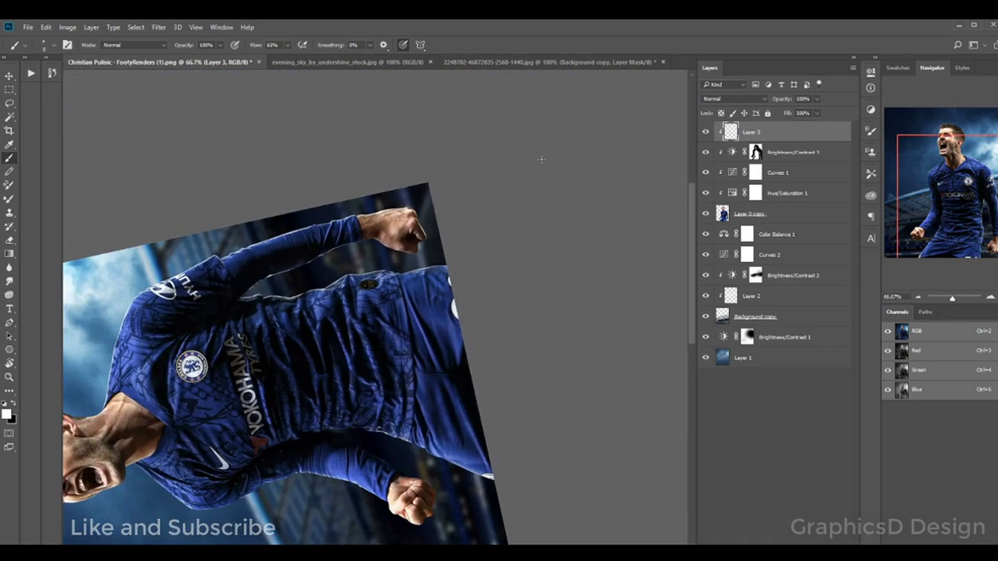
drag(520, 177, 449, 294)
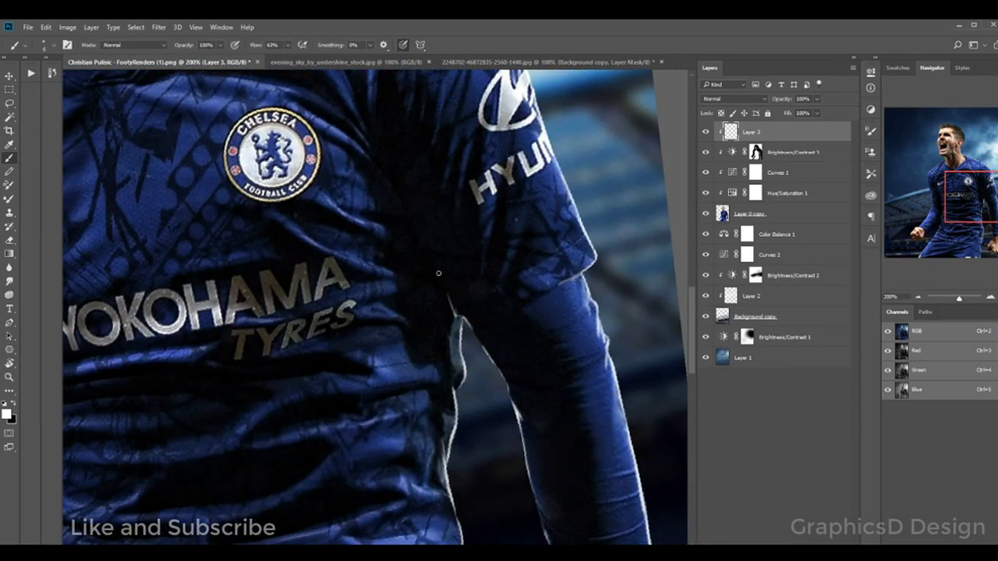
drag(445, 293, 282, 255)
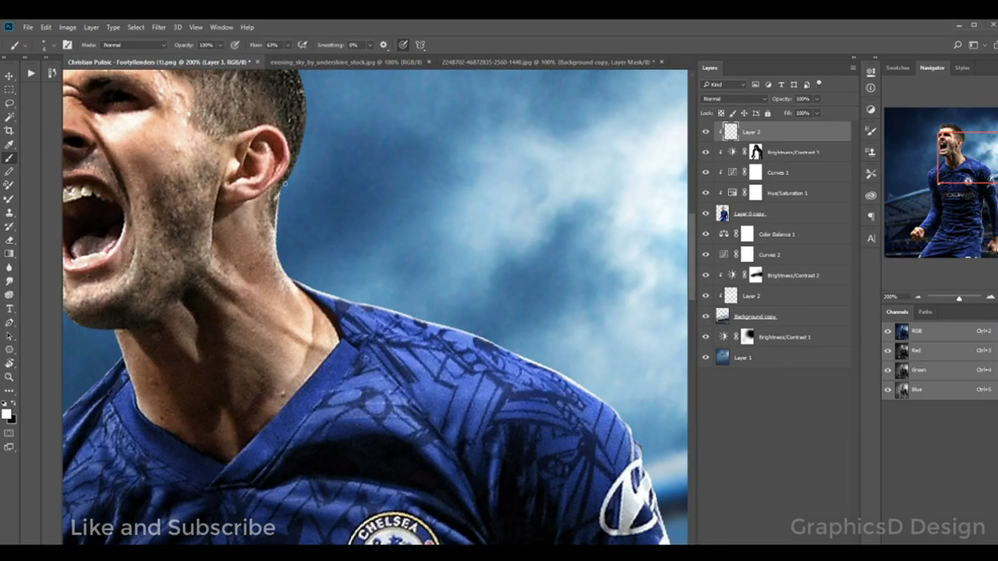
drag(284, 183, 394, 347)
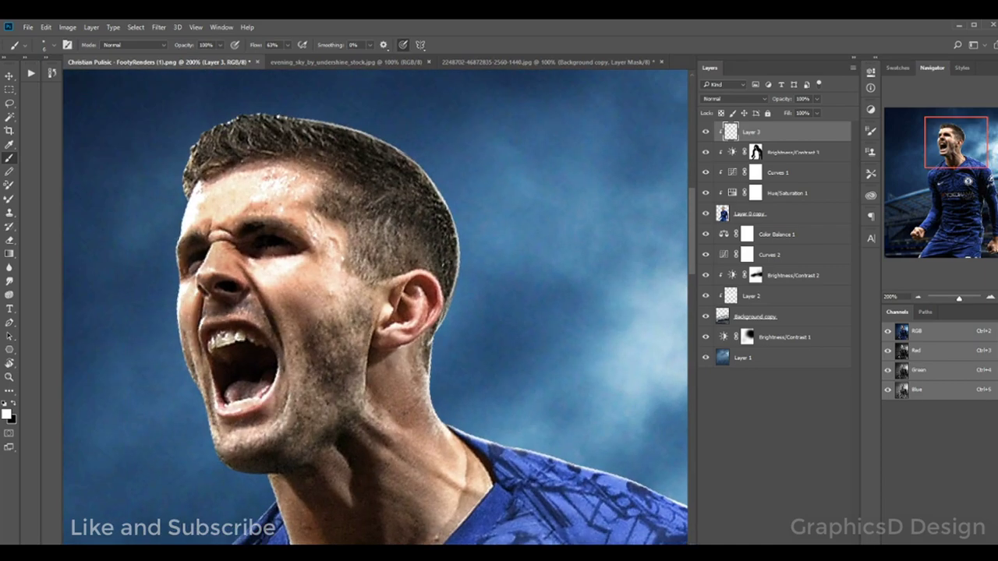
mouse_move(416, 263)
mouse_down()
mouse_move(306, 182)
mouse_move(357, 117)
mouse_up()
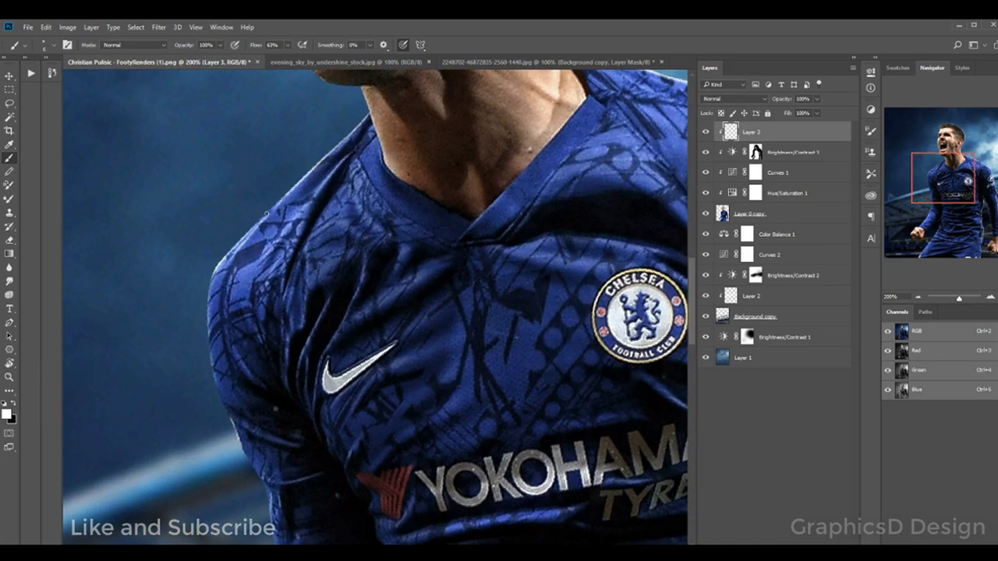
scroll(309, 215, down, 2)
scroll(308, 216, up, 3)
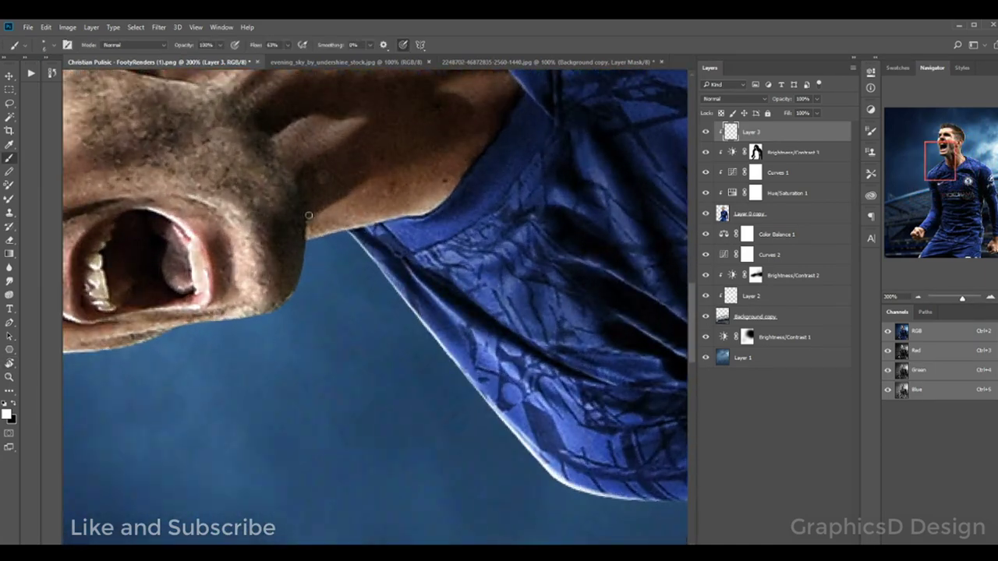
drag(253, 320, 236, 224)
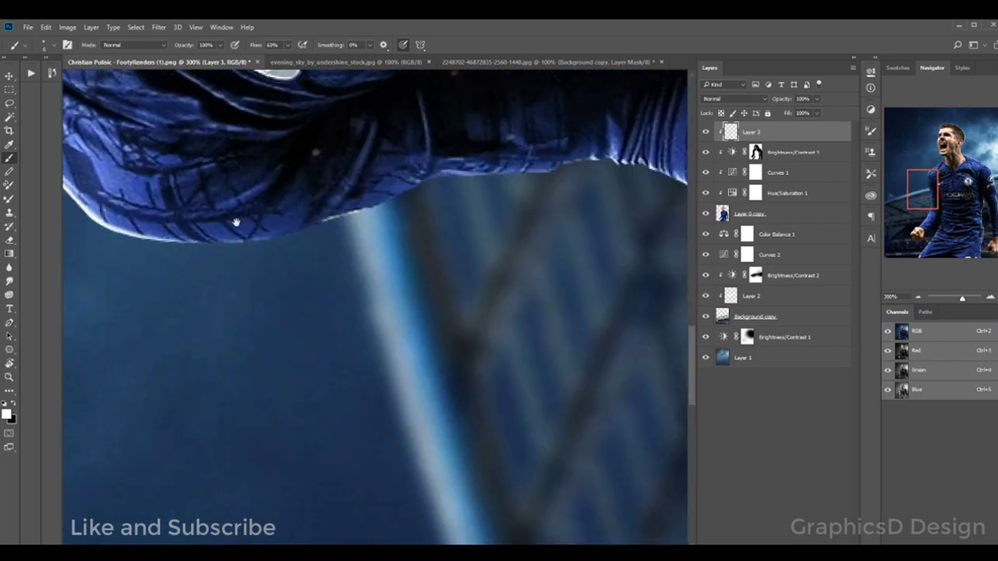
scroll(663, 194, down, 5)
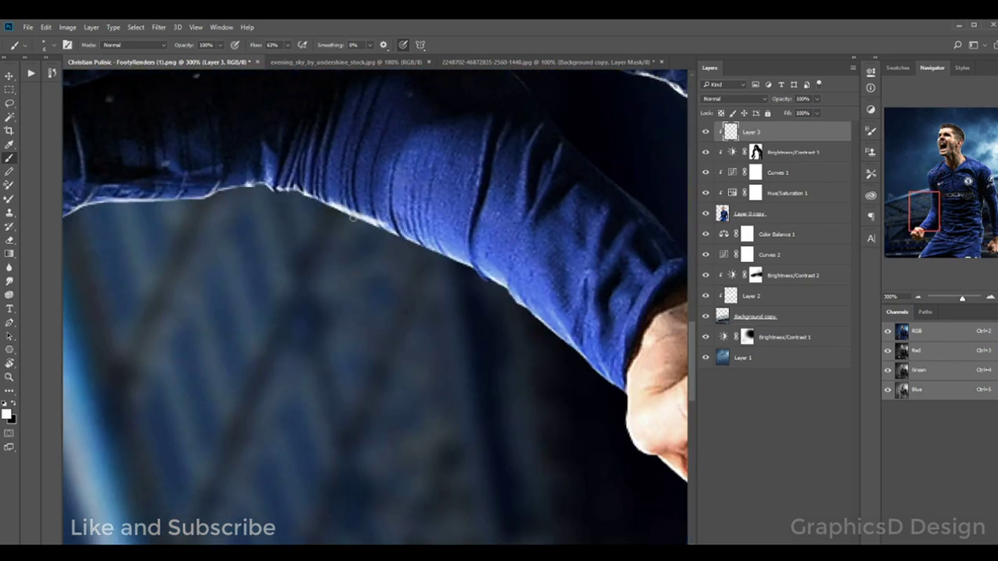
drag(421, 251, 354, 191)
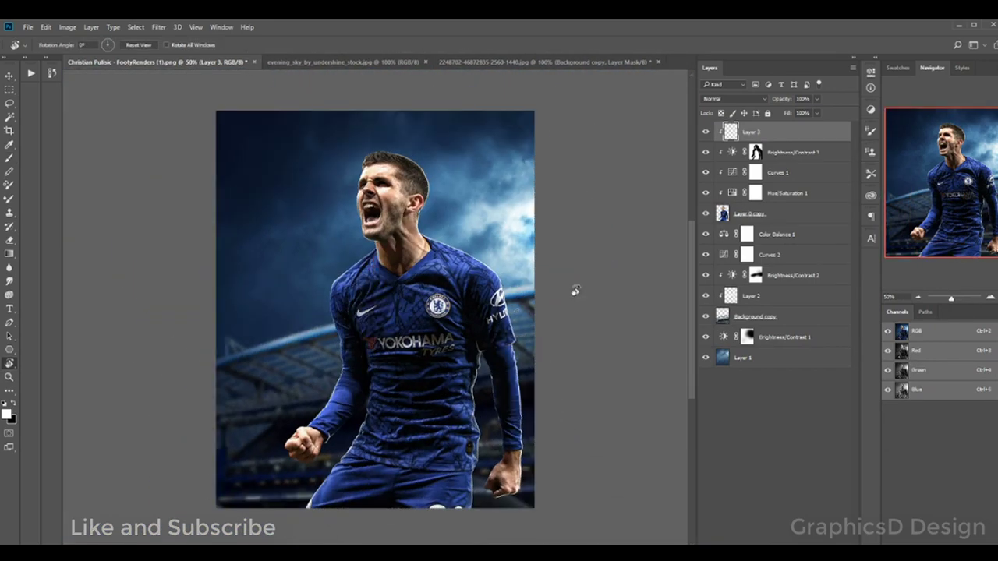
Add a Color Balance adjustment above Curves 1 and adjust a different tone range.
click(776, 154)
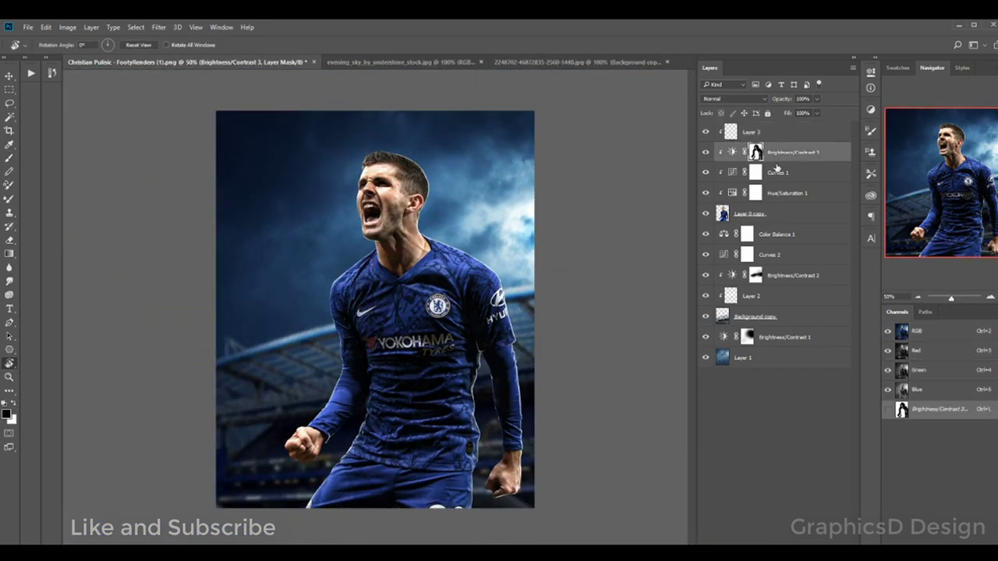
click(795, 539)
click(824, 423)
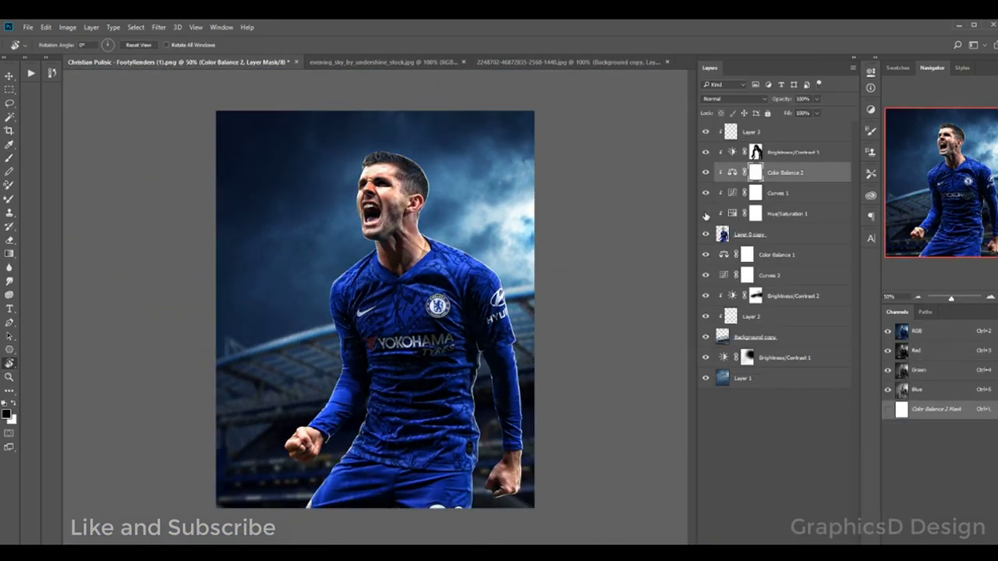
click(732, 173)
click(784, 102)
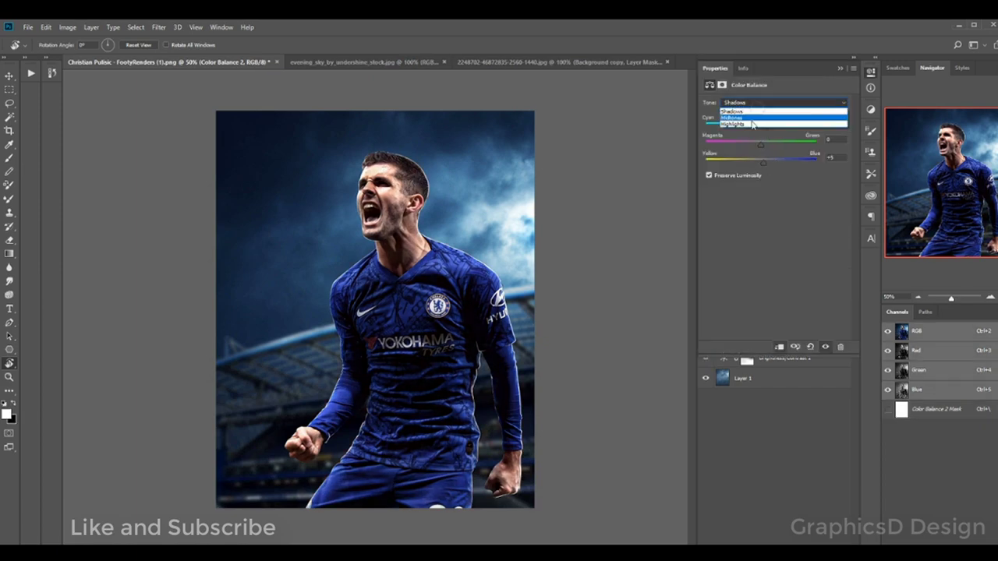
click(748, 122)
drag(321, 303, 318, 283)
On a new layer, draw a blue gradient up from the bottom of the poster.
key(Escape)
click(772, 254)
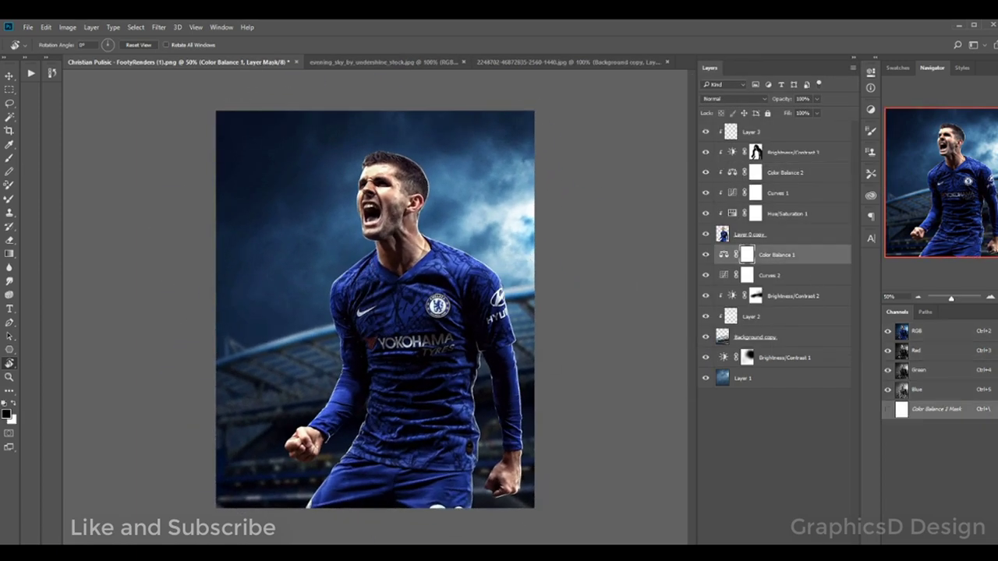
key(ctrl+shift+alt+n)
click(7, 412)
click(803, 140)
click(923, 98)
key(g)
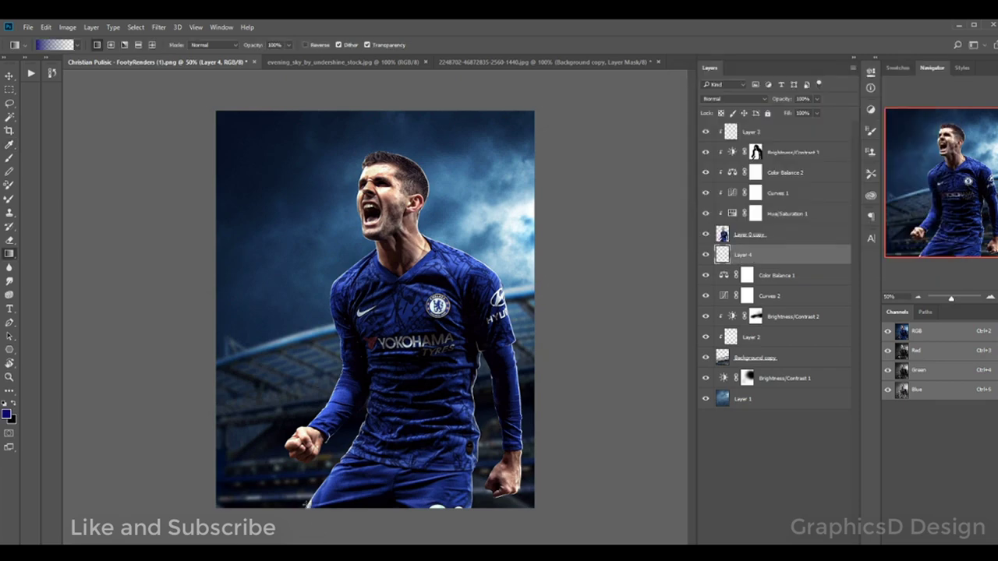
drag(312, 507, 312, 452)
Stretch the blue gradient further upward and add a Curves adjustment above it.
key(ctrl+t)
drag(375, 384, 375, 356)
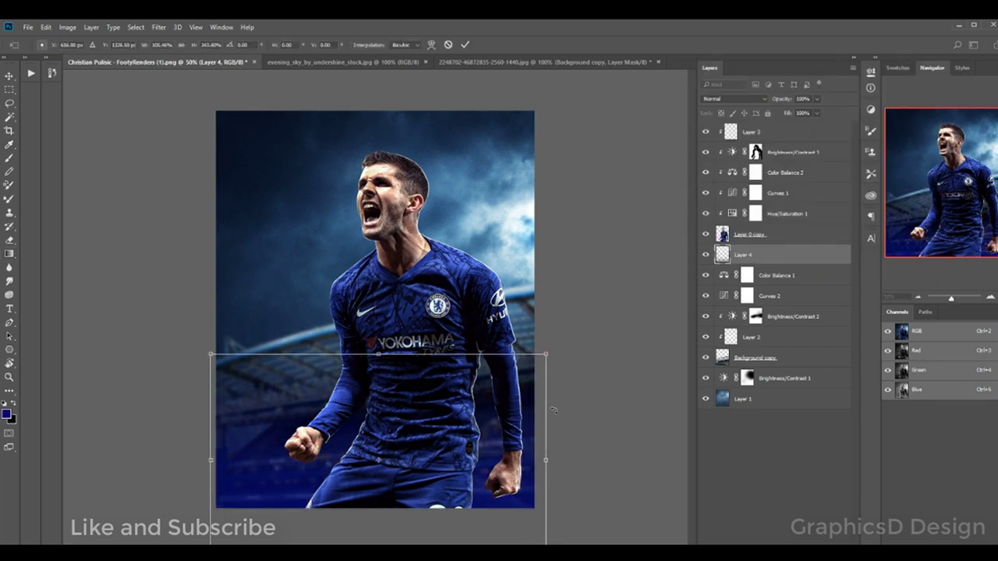
key(Return)
click(772, 538)
click(778, 360)
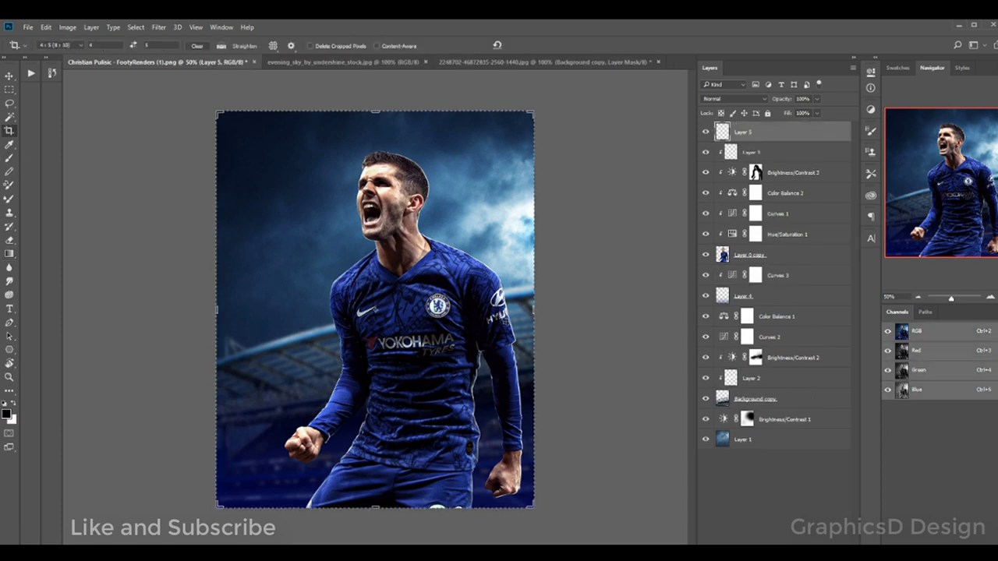
Set Layer 5's blend mode to Overlay.
click(733, 99)
click(608, 183)
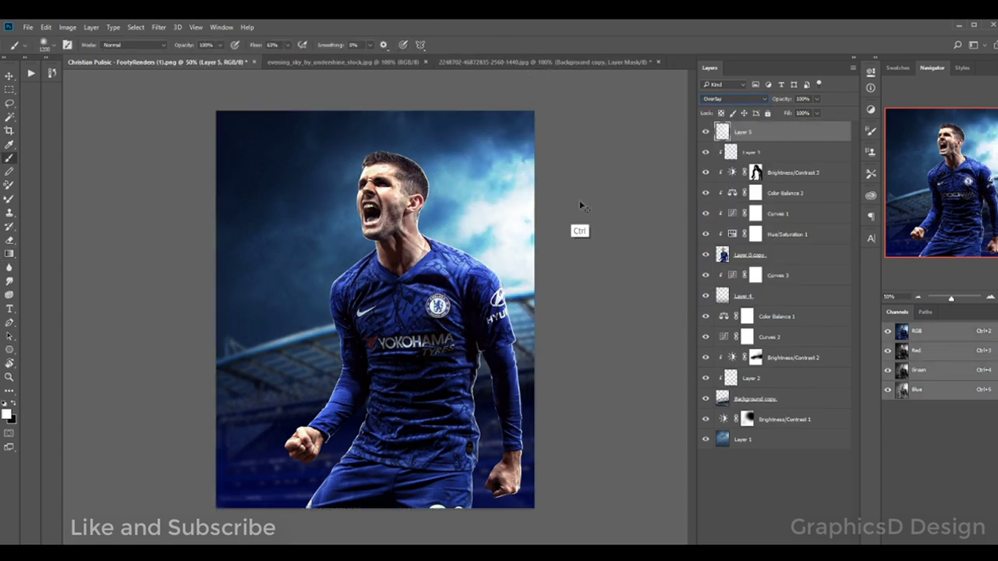
click(811, 538)
click(733, 98)
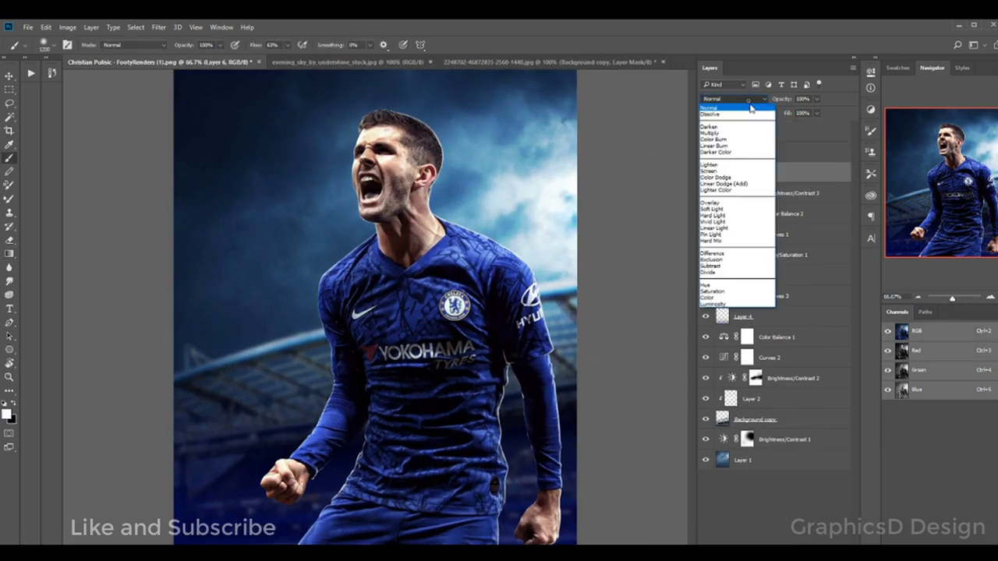
click(729, 195)
Add new empty Layers 6 and 7 above the player.
key(ctrl+plus)
scroll(463, 379, down, 5)
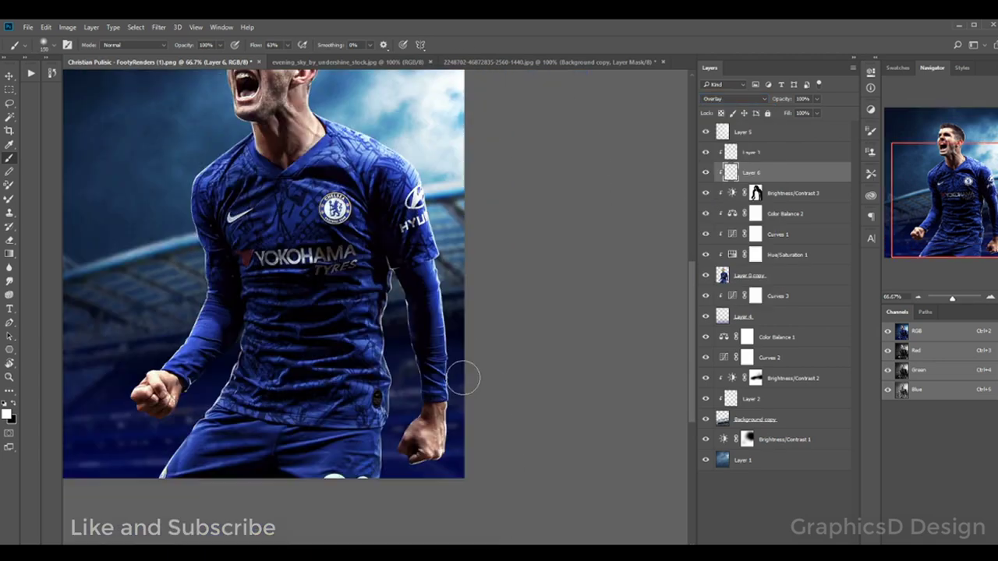
scroll(463, 379, up, 4)
key(ctrl+shift+alt+n)
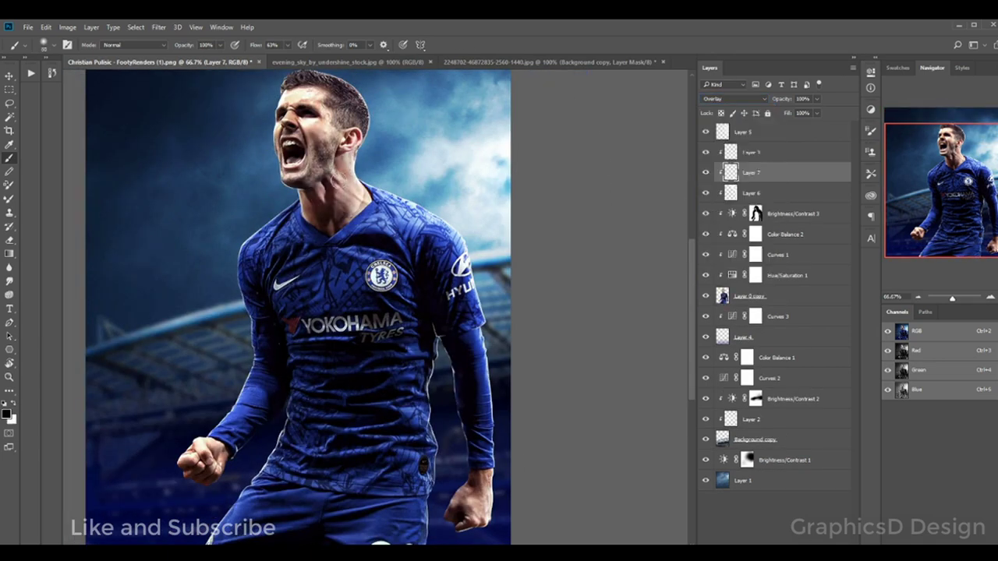
scroll(307, 307, down, 3)
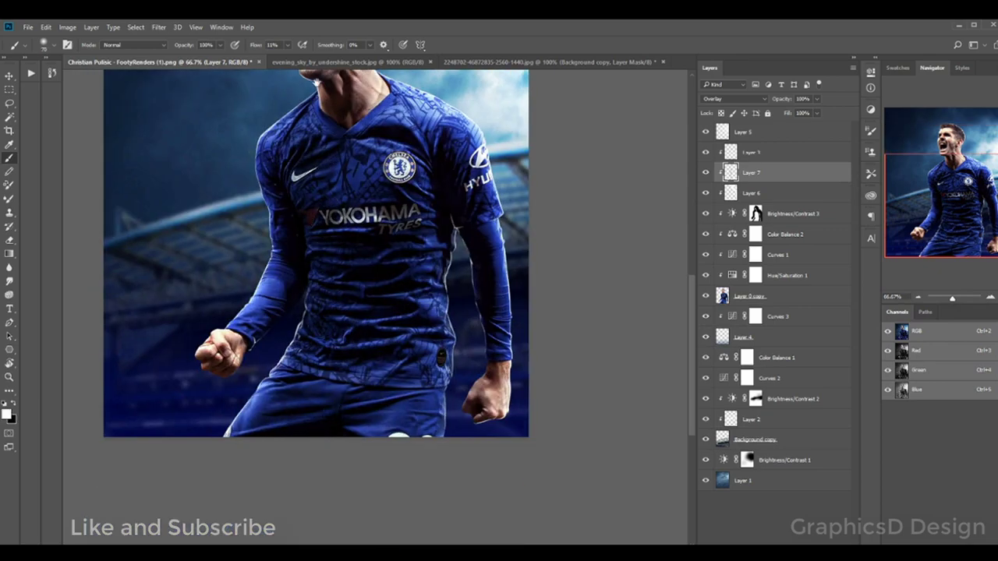
scroll(301, 308, up, 5)
Tilt the view, make Curves 2 visible again, and open its settings.
key(ctrl+minus)
key(r)
drag(291, 120, 327, 117)
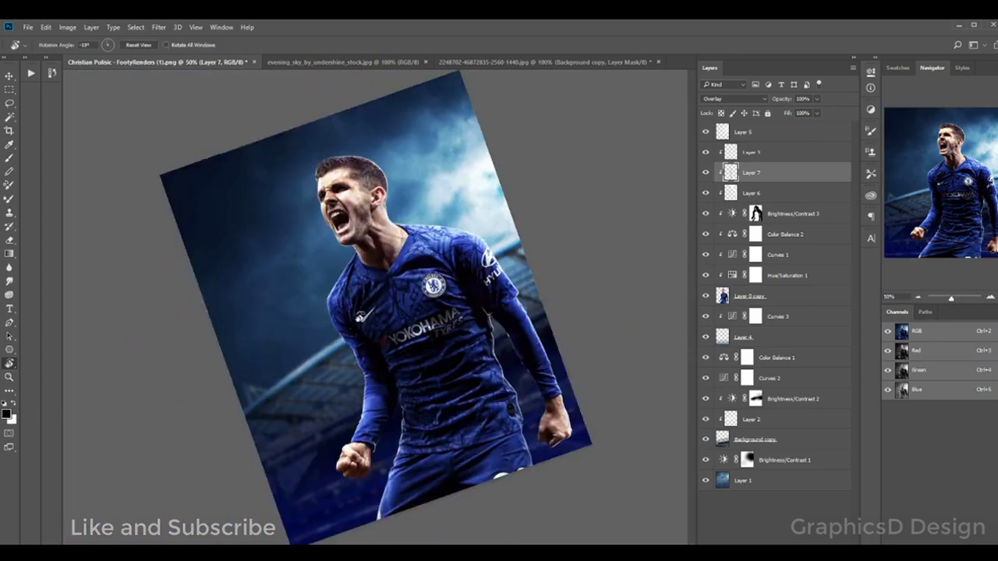
click(780, 357)
click(704, 379)
double_click(724, 378)
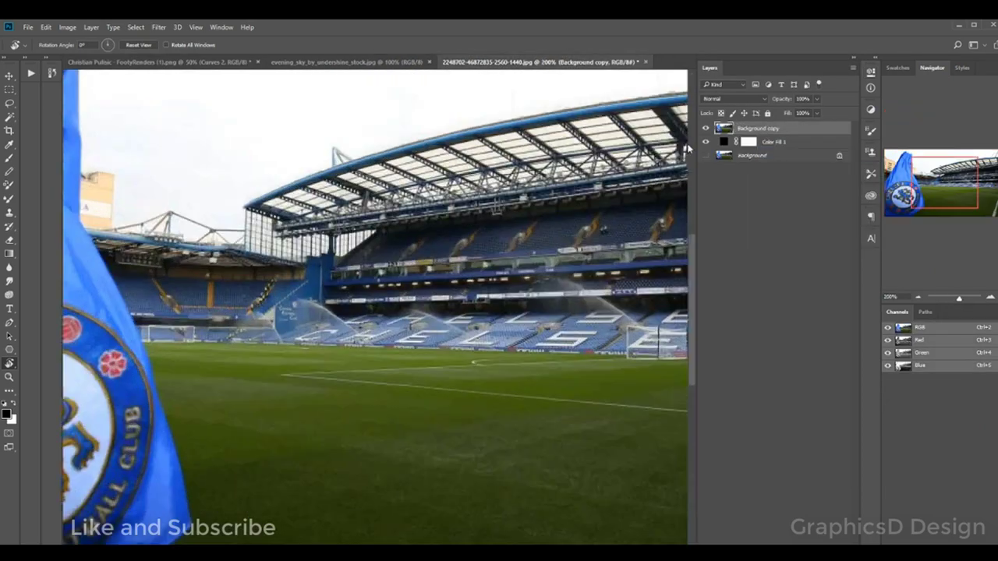
key(ctrl+plus)
Trace the Chelsea corner flag with the Pen tool and turn the path into a selection.
key(p)
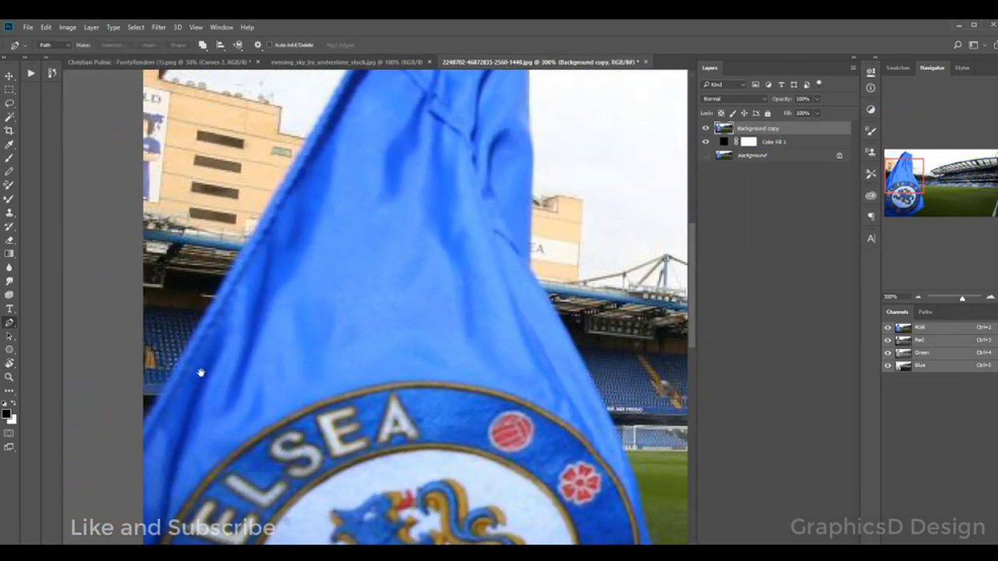
drag(200, 322, 193, 349)
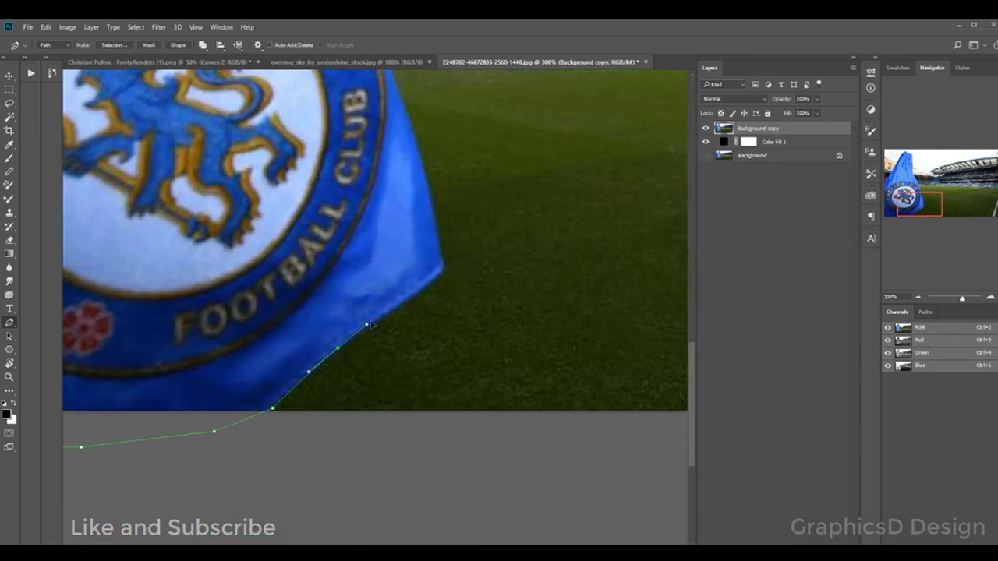
scroll(339, 311, up, 5)
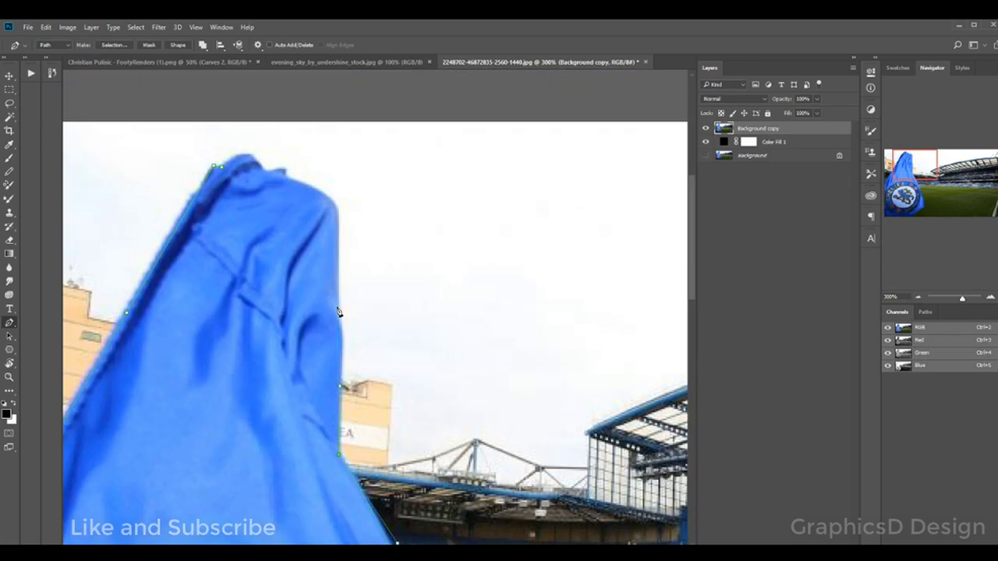
right_click(290, 200)
click(335, 254)
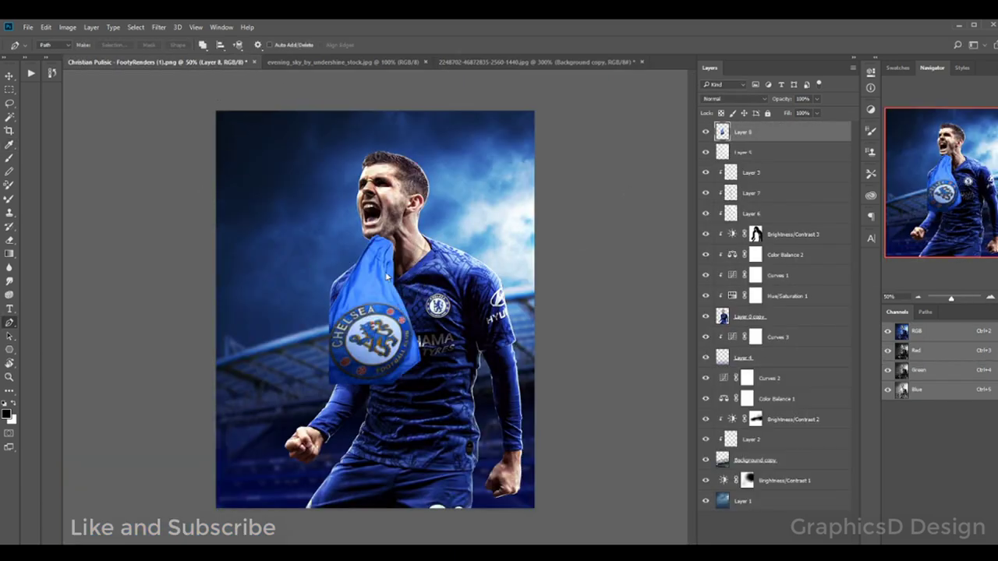
Enlarge the flag into the lower left, Gaussian-blur it, and add Brightness/Contrast to darken it.
key(ctrl+t)
mouse_move(421, 234)
mouse_down()
mouse_move(401, 208)
mouse_move(351, 435)
mouse_move(279, 379)
mouse_move(266, 319)
mouse_move(265, 343)
mouse_up()
key(Return)
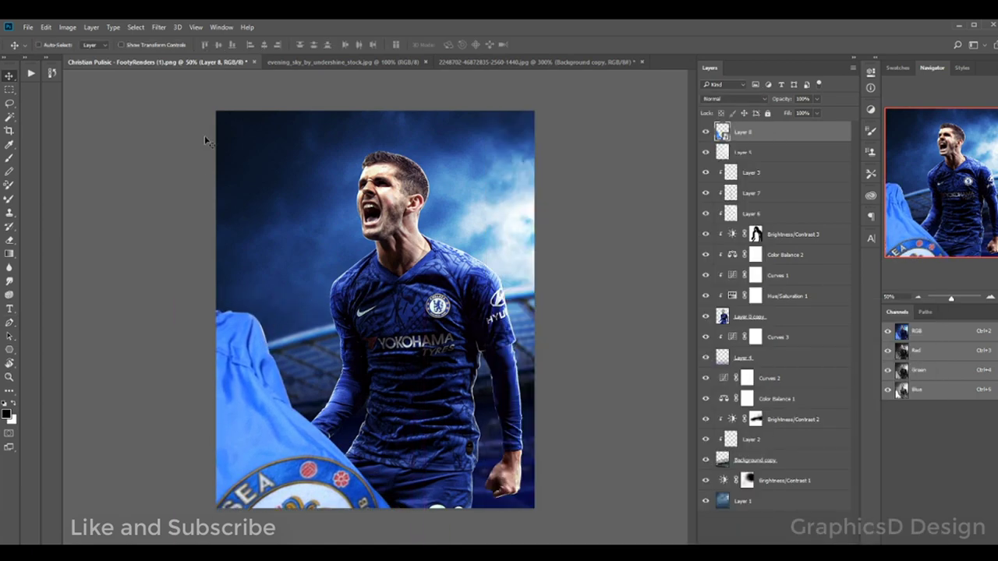
click(158, 27)
click(107, 223)
click(753, 138)
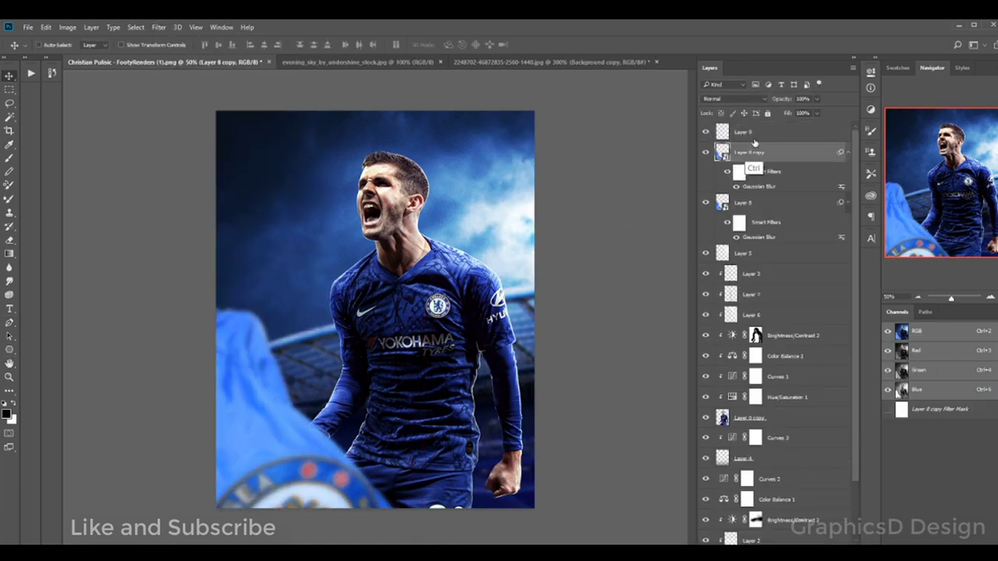
click(826, 349)
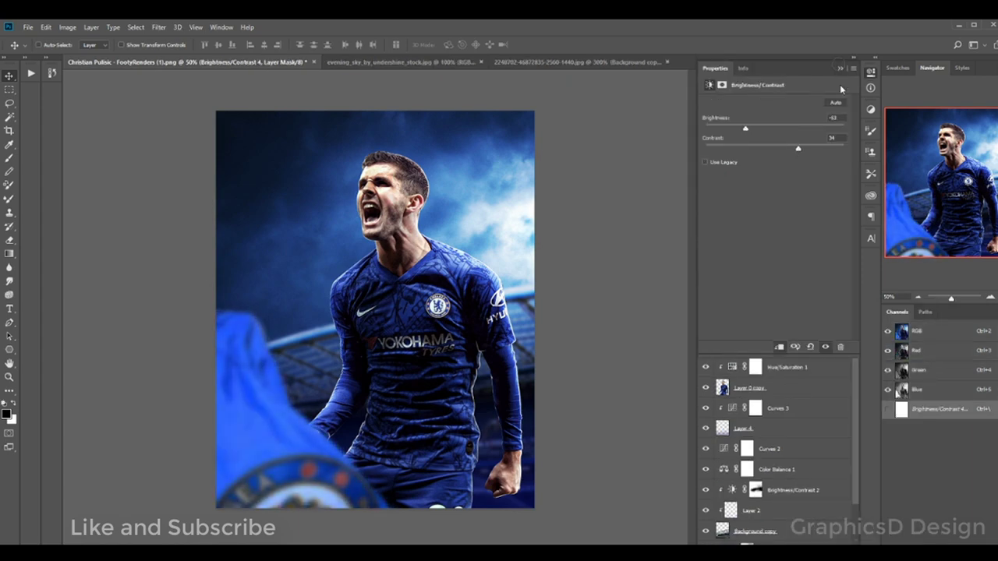
Paint soft black over the lower-left flag with a size-300 brush.
click(840, 67)
click(750, 132)
key(b)
key(bracketright)
key(bracketright)
key(bracketright)
mouse_move(195, 370)
mouse_down()
mouse_move(268, 490)
mouse_move(223, 490)
mouse_up()
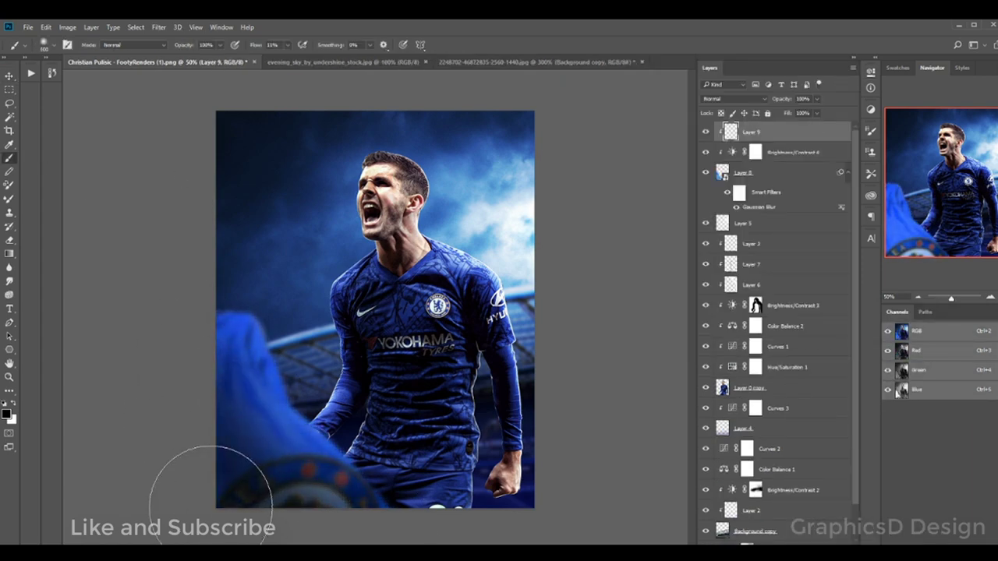
click(731, 152)
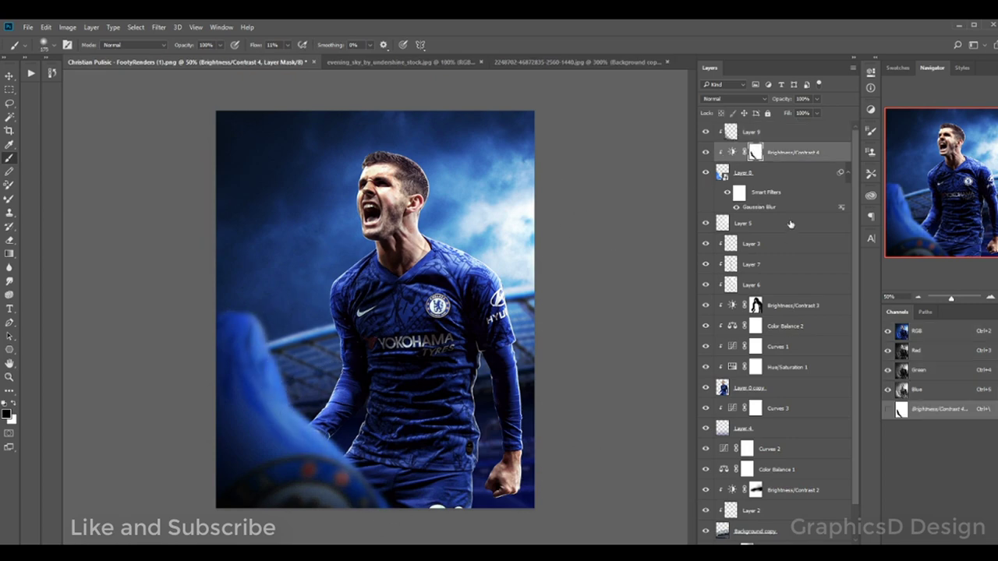
Add a new Layer 10 at the top of the stack set to Overlay.
key(alt+bracketright)
key(ctrl+shift+alt+n)
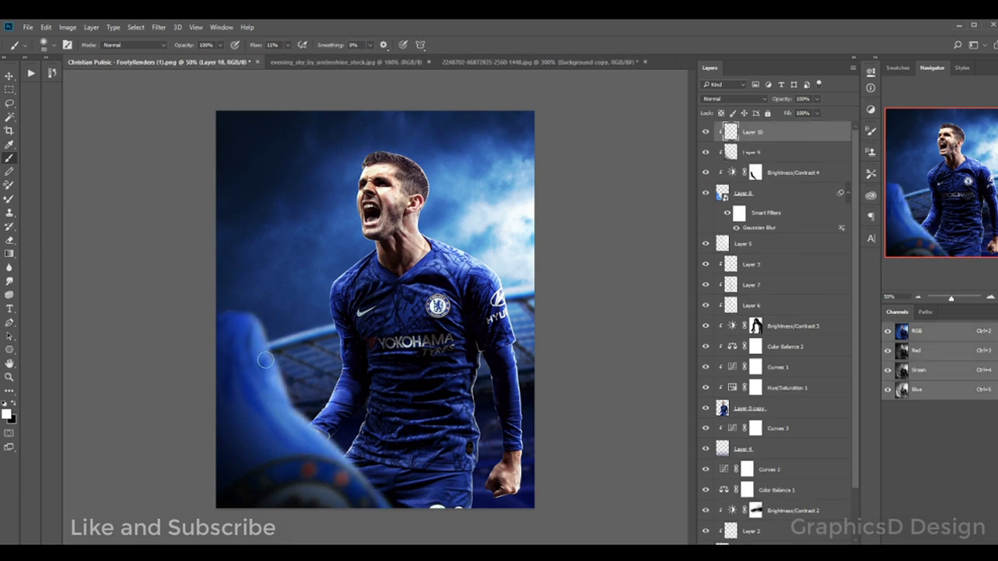
click(733, 99)
click(725, 205)
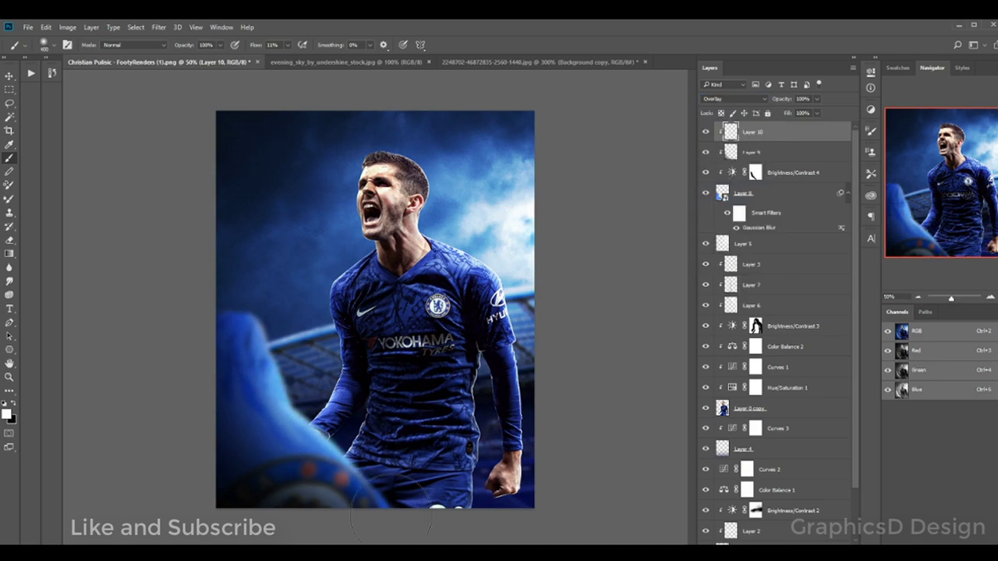
Rotate the canvas view of the finished poster about 35° clockwise.
key(r)
drag(319, 341, 308, 304)
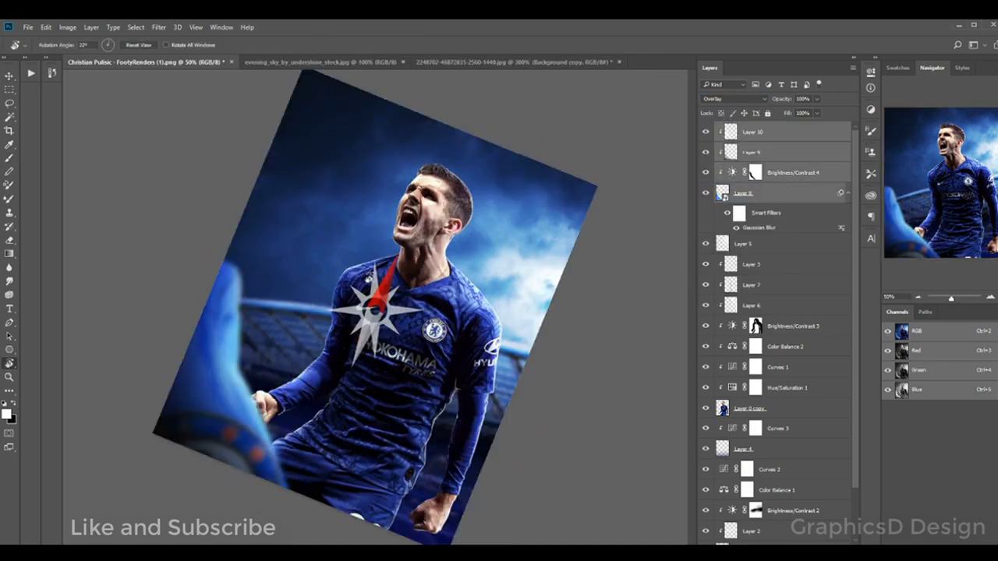